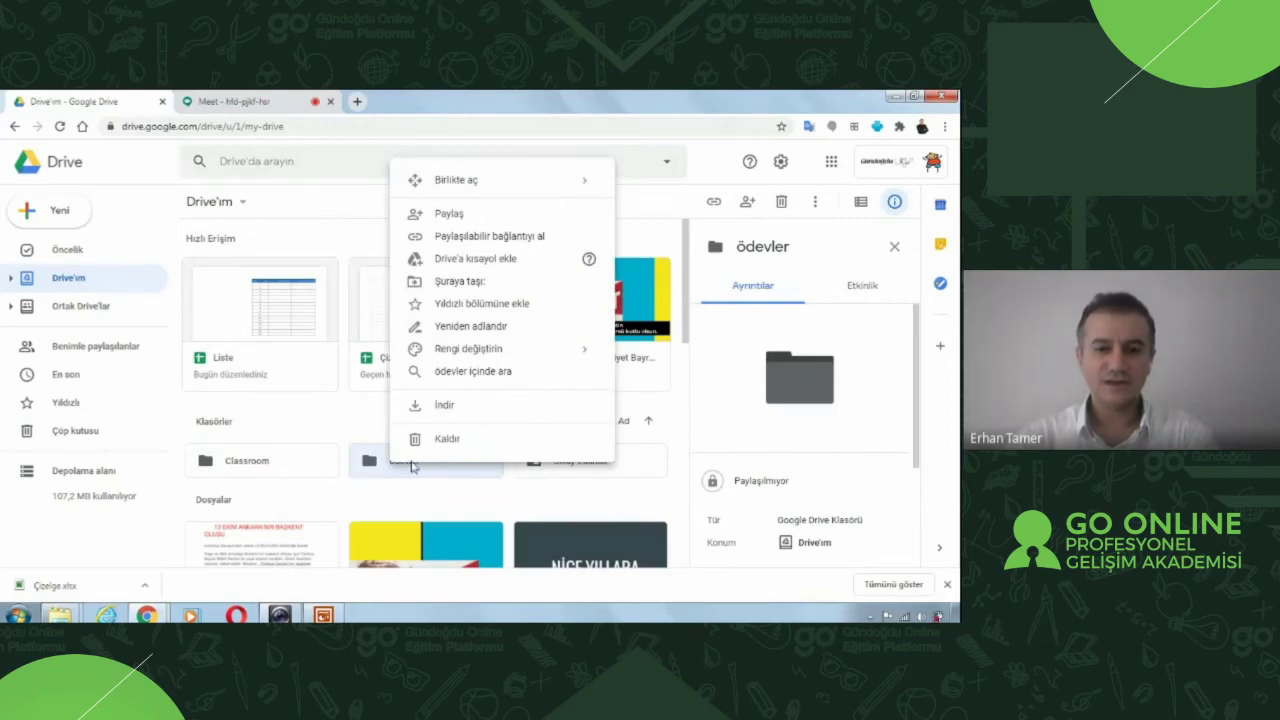
Download the "ödevler" folder from Drive, accepting the leave-site prompt.
{"action": "left_click", "coordinate": [444, 406]}
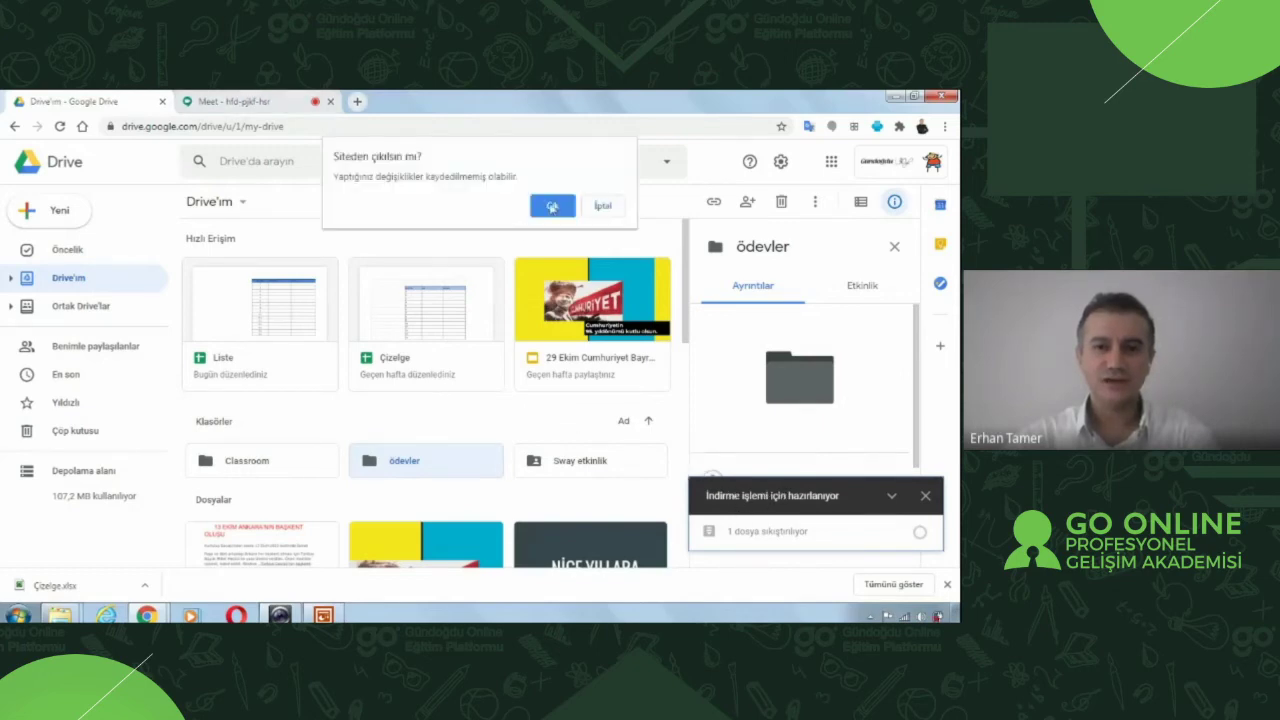
{"action": "left_click", "coordinate": [552, 206]}
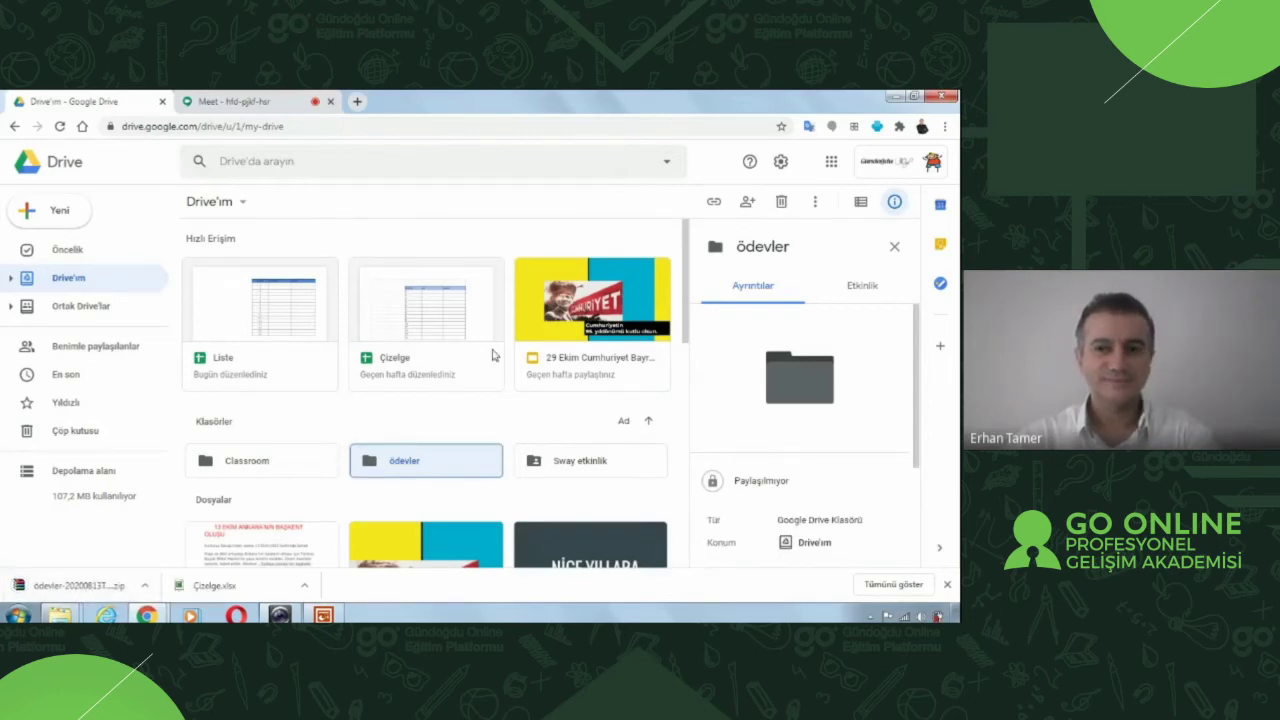
{"action": "left_click", "coordinate": [781, 161]}
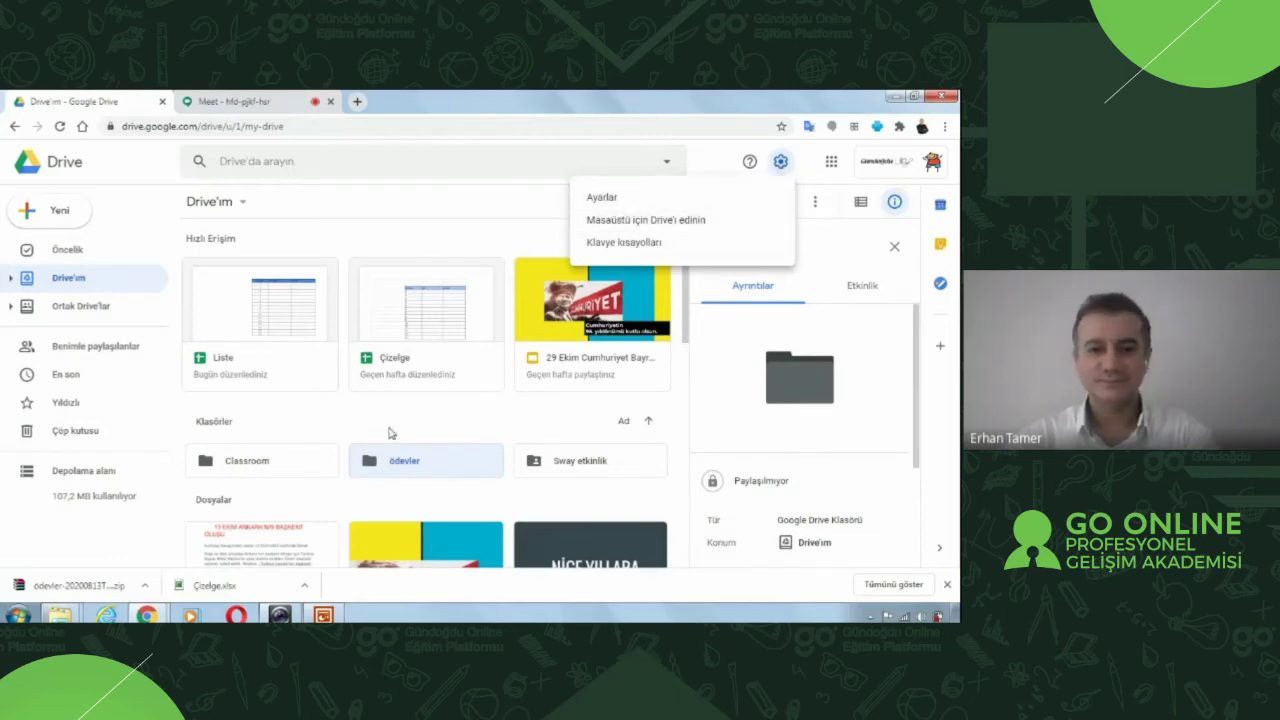
{"action": "left_click", "coordinate": [423, 480]}
{"action": "scroll", "coordinate": [428, 485], "scroll_direction": "down", "scroll_amount": 1}
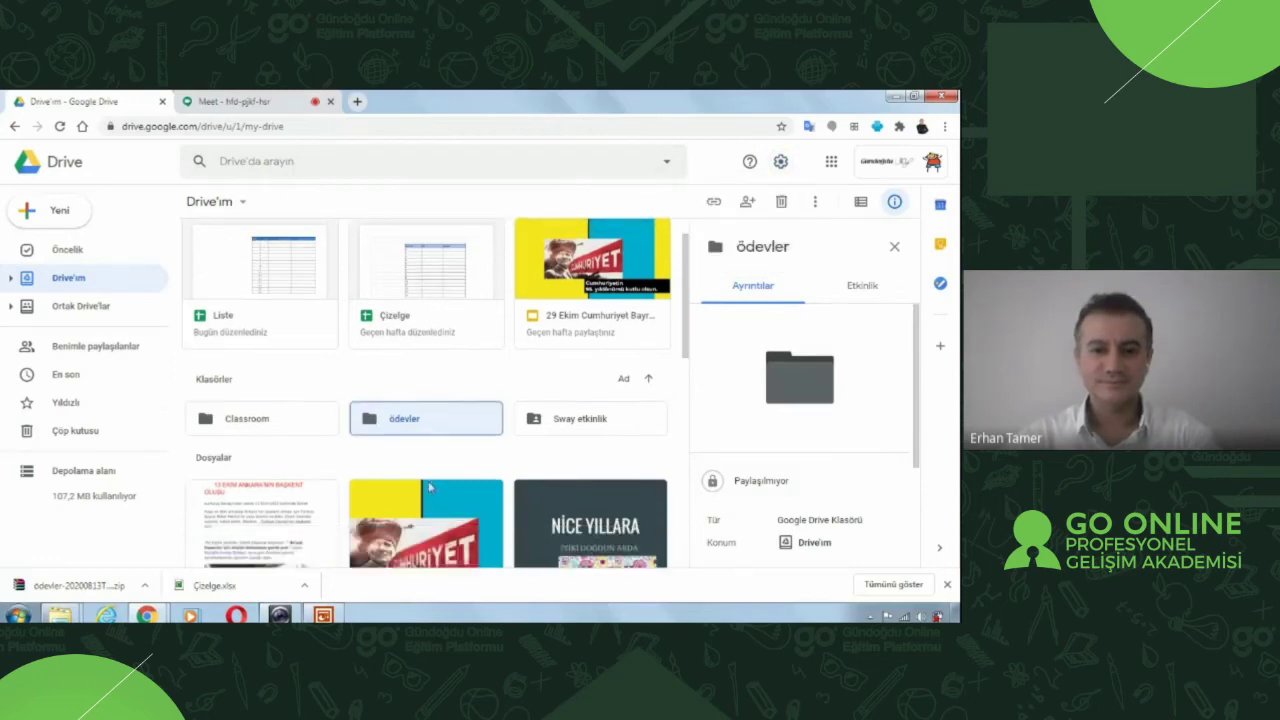
{"action": "scroll", "coordinate": [430, 487], "scroll_direction": "down", "scroll_amount": 1}
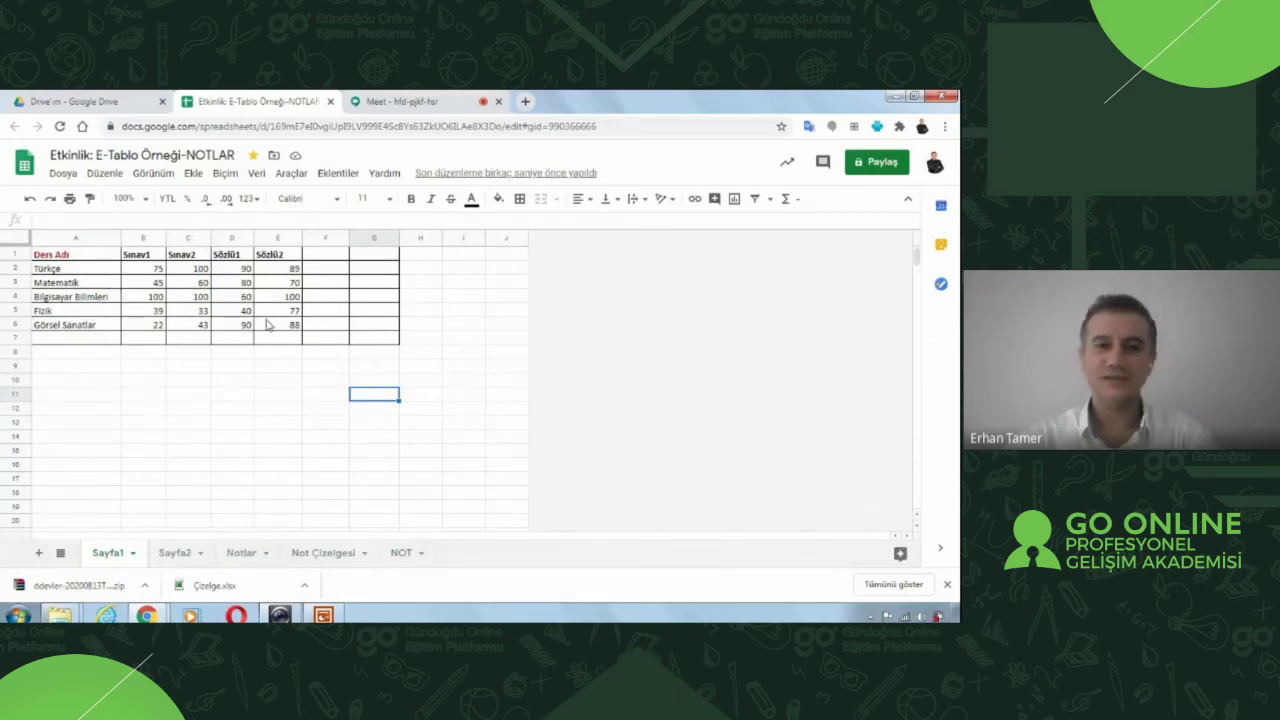
Enter the course name Almanca in cell A7, below Görsel Sanatlar.
{"action": "left_click", "coordinate": [95, 340]}
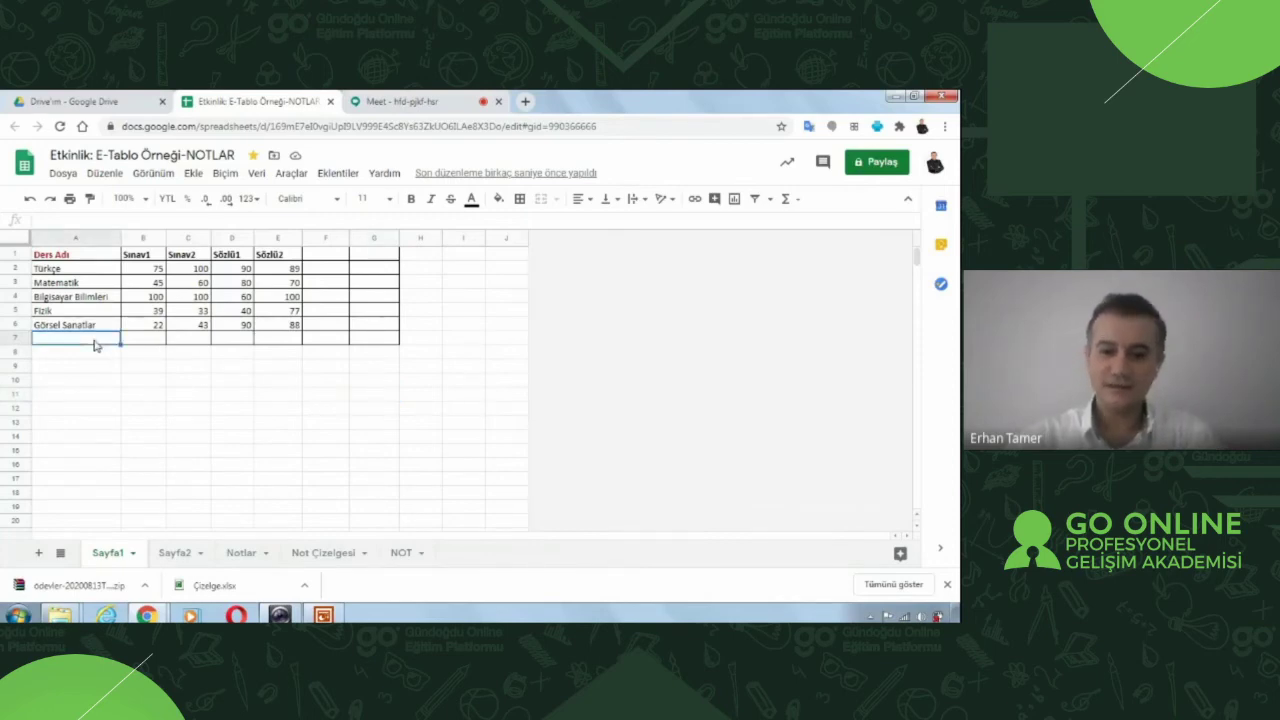
{"action": "type", "text": "Almanca"}
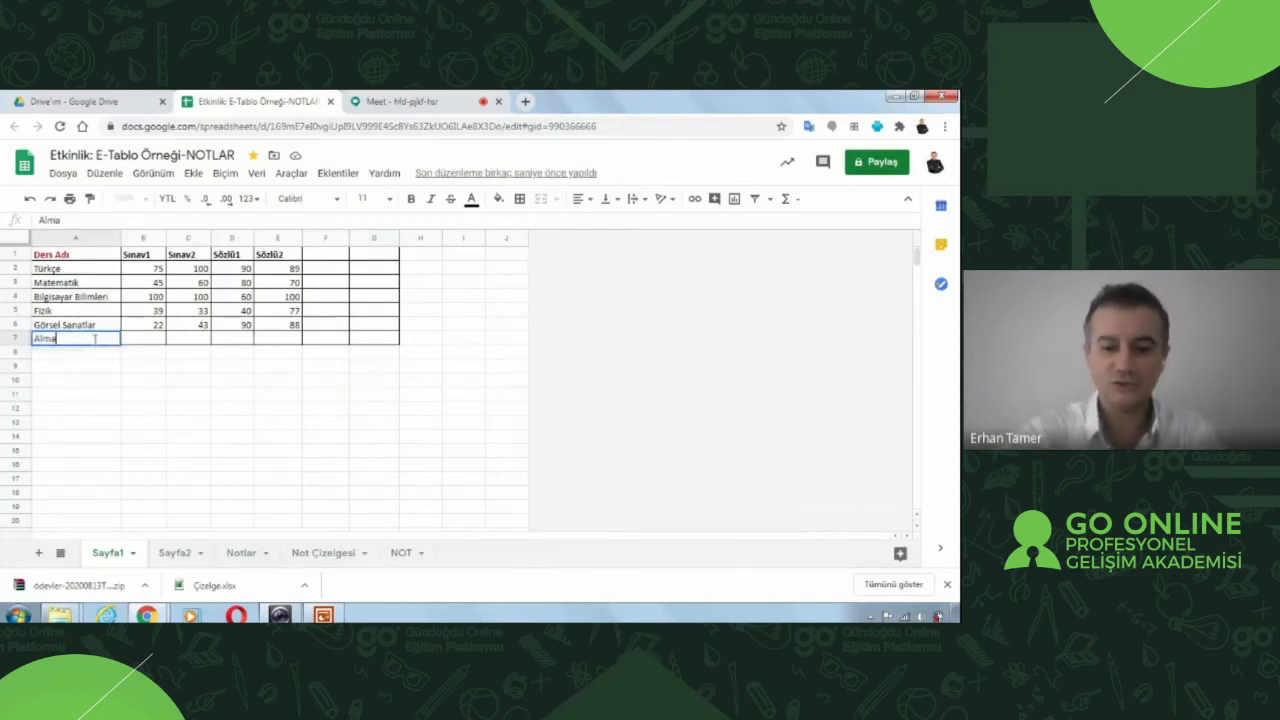
{"action": "left_click", "coordinate": [182, 364]}
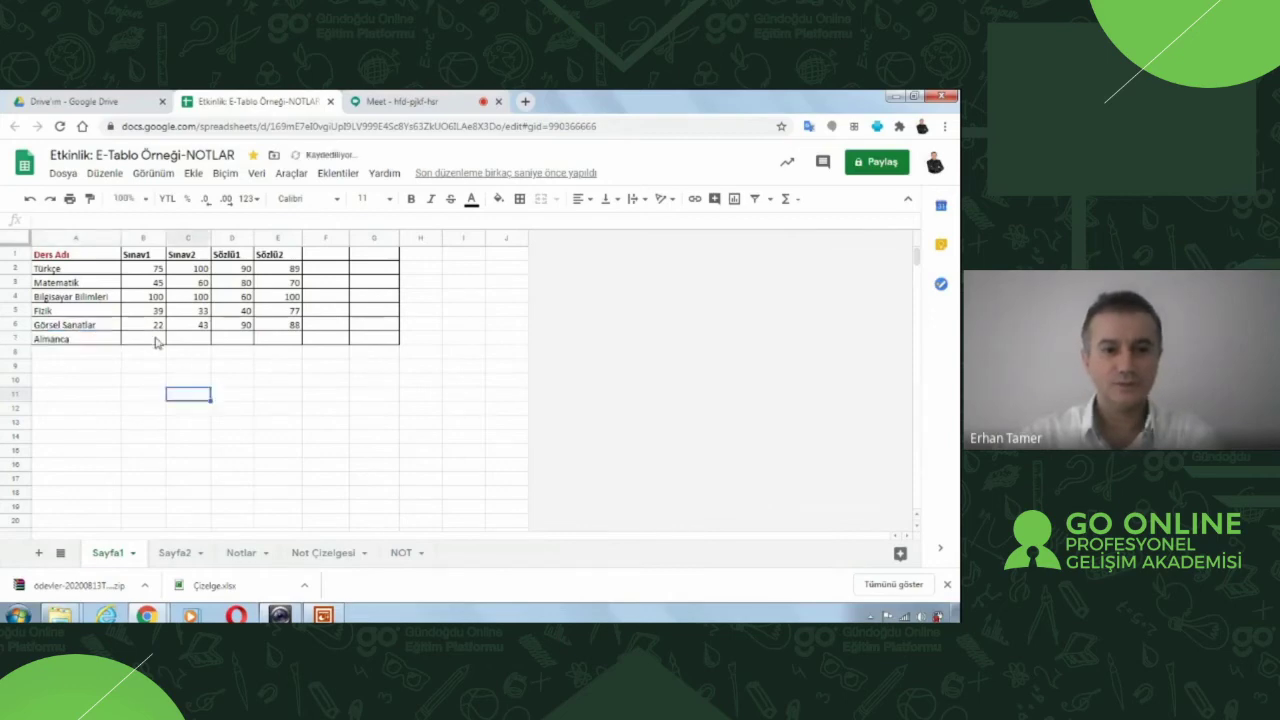
Fill in the Almanca grades in row 7: Sınav1 33, Sınav2 25, Sözlü1 89 and Sözlü2 97.
{"action": "left_click", "coordinate": [157, 342]}
{"action": "type", "text": "33"}
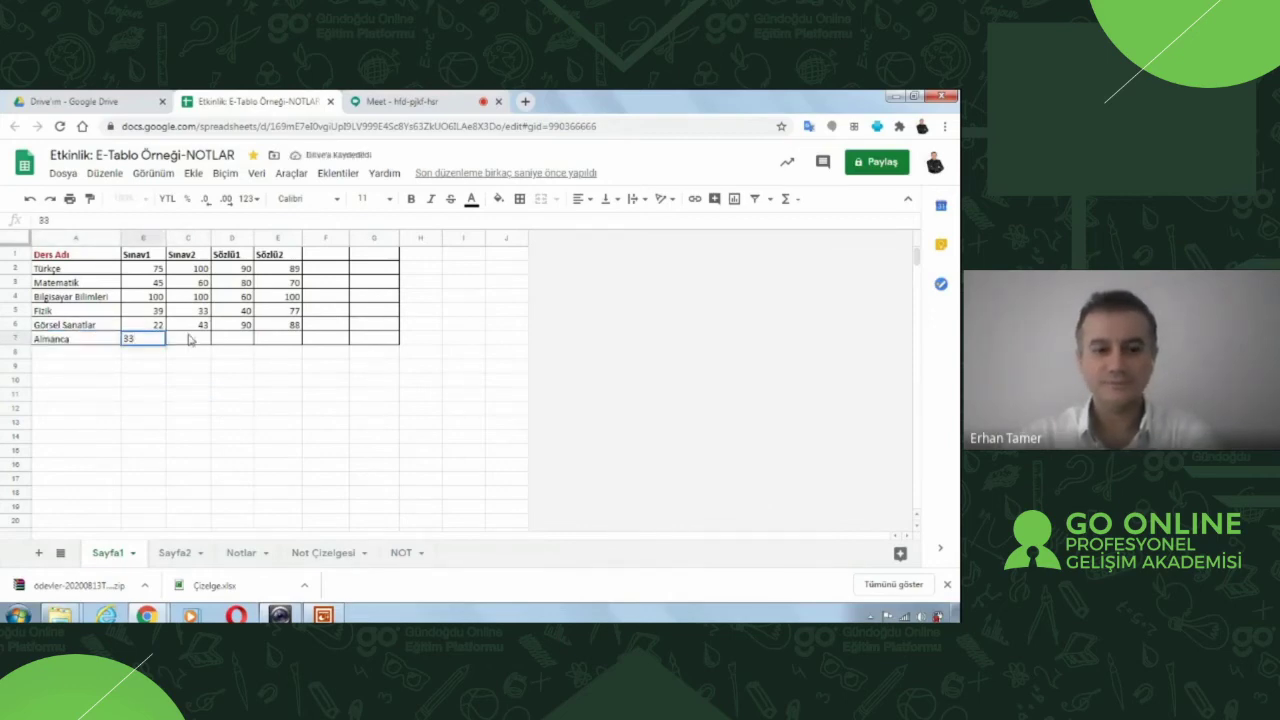
{"action": "left_click", "coordinate": [189, 338]}
{"action": "type", "text": "25"}
{"action": "left_click", "coordinate": [225, 341]}
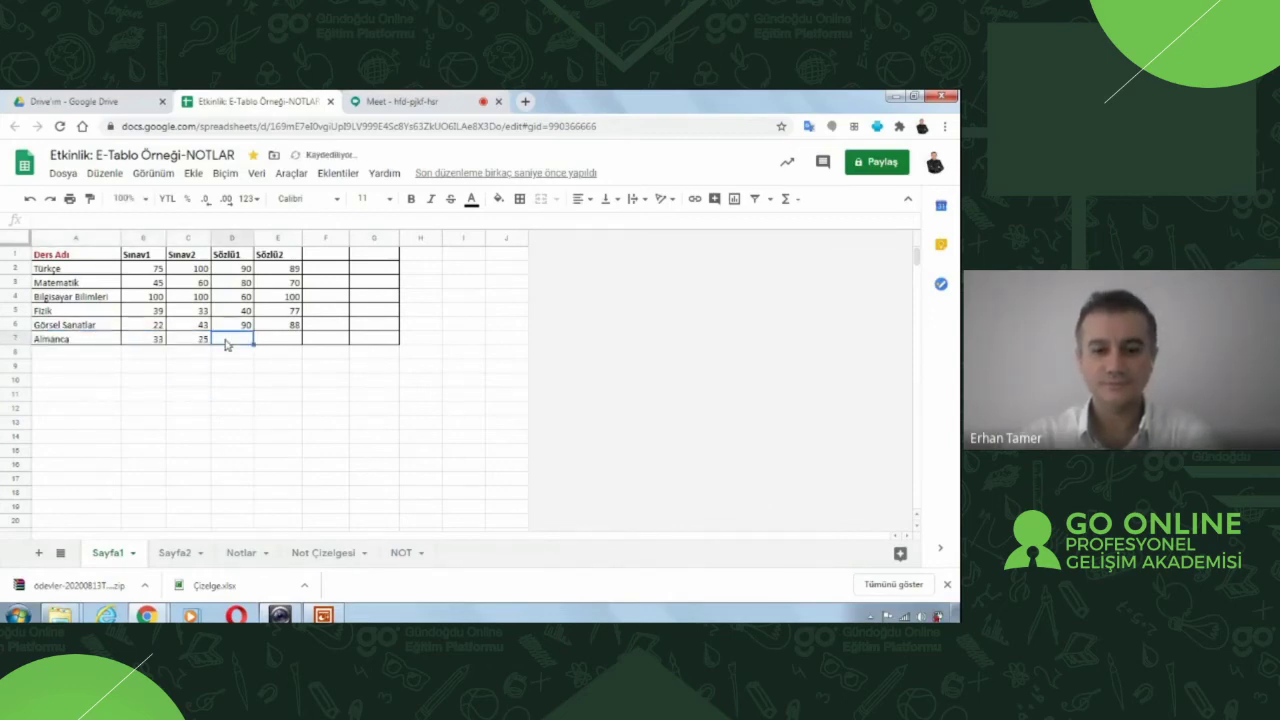
{"action": "type", "text": "89"}
{"action": "left_click", "coordinate": [279, 338]}
{"action": "type", "text": "9"}
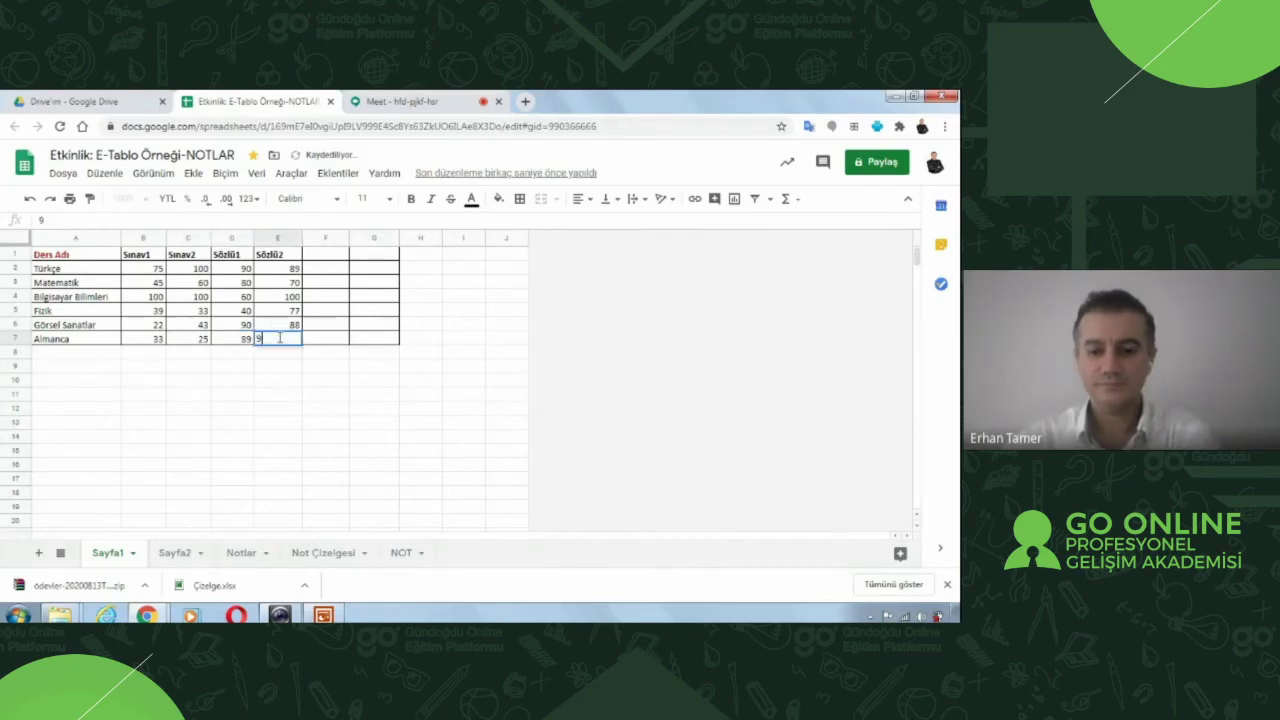
{"action": "type", "text": "7"}
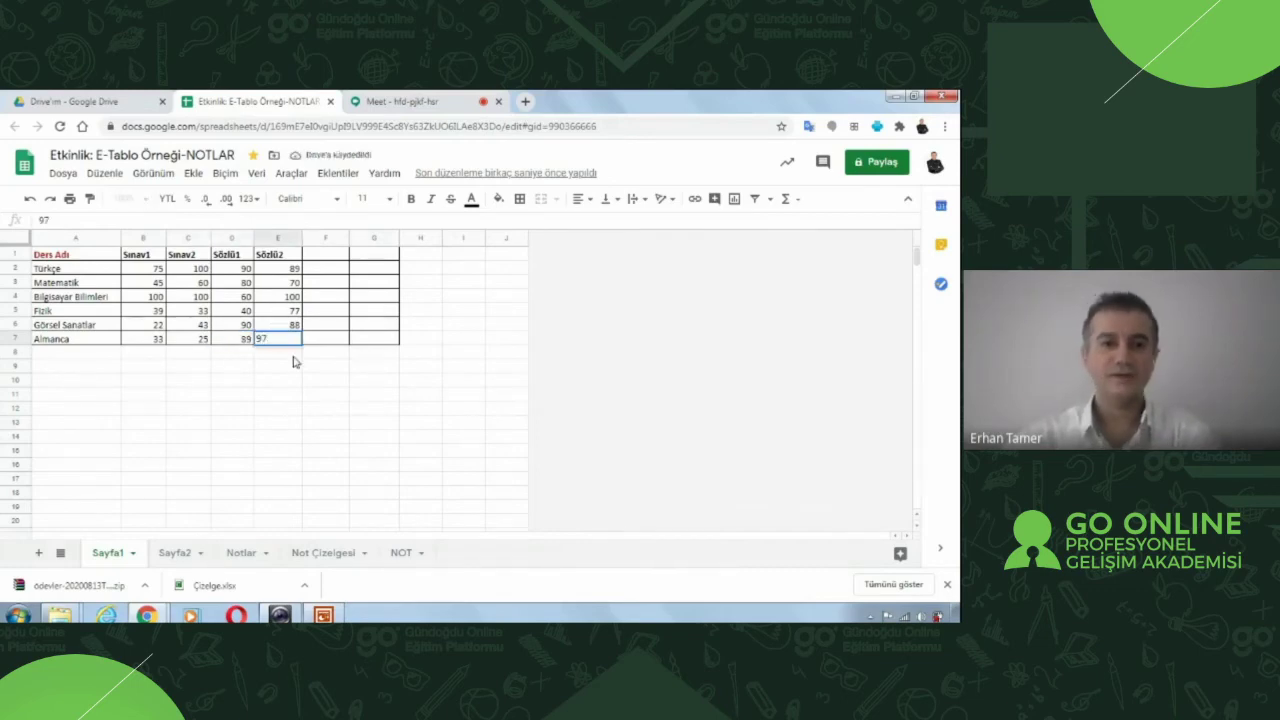
{"action": "key", "text": "Return"}
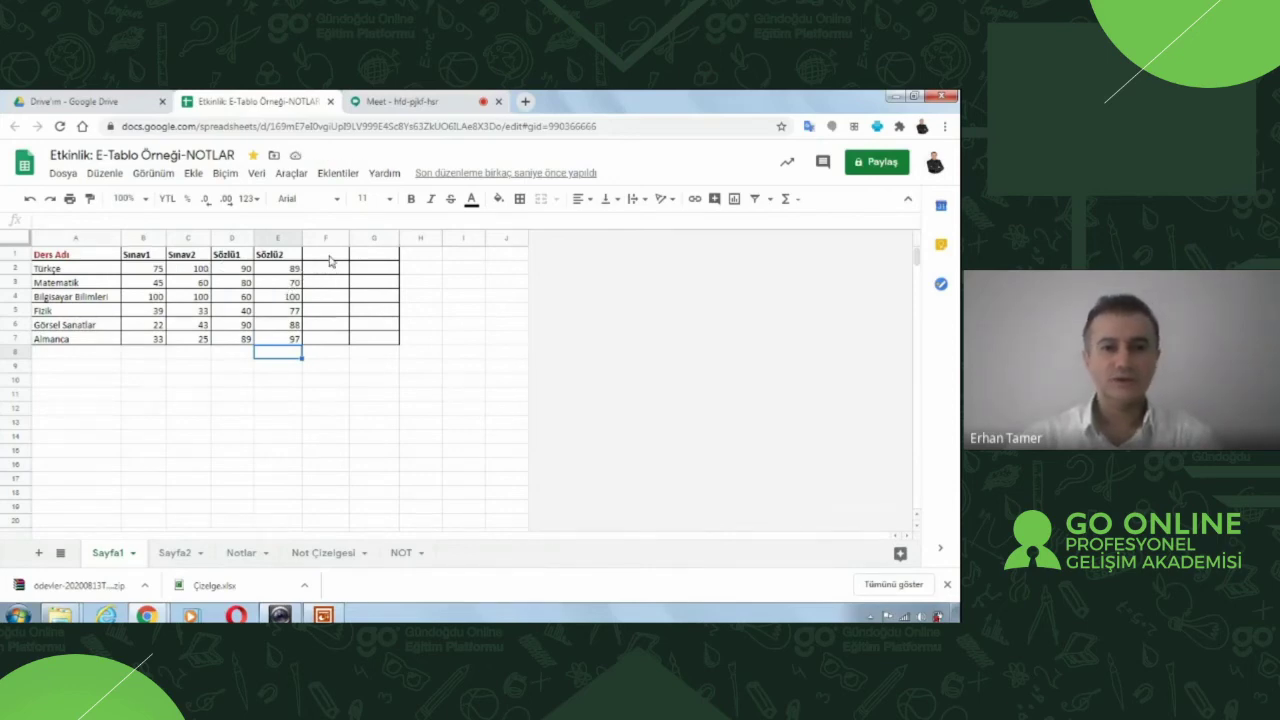
Add the column header "Ortalama" in cell F1.
{"action": "left_click", "coordinate": [329, 257]}
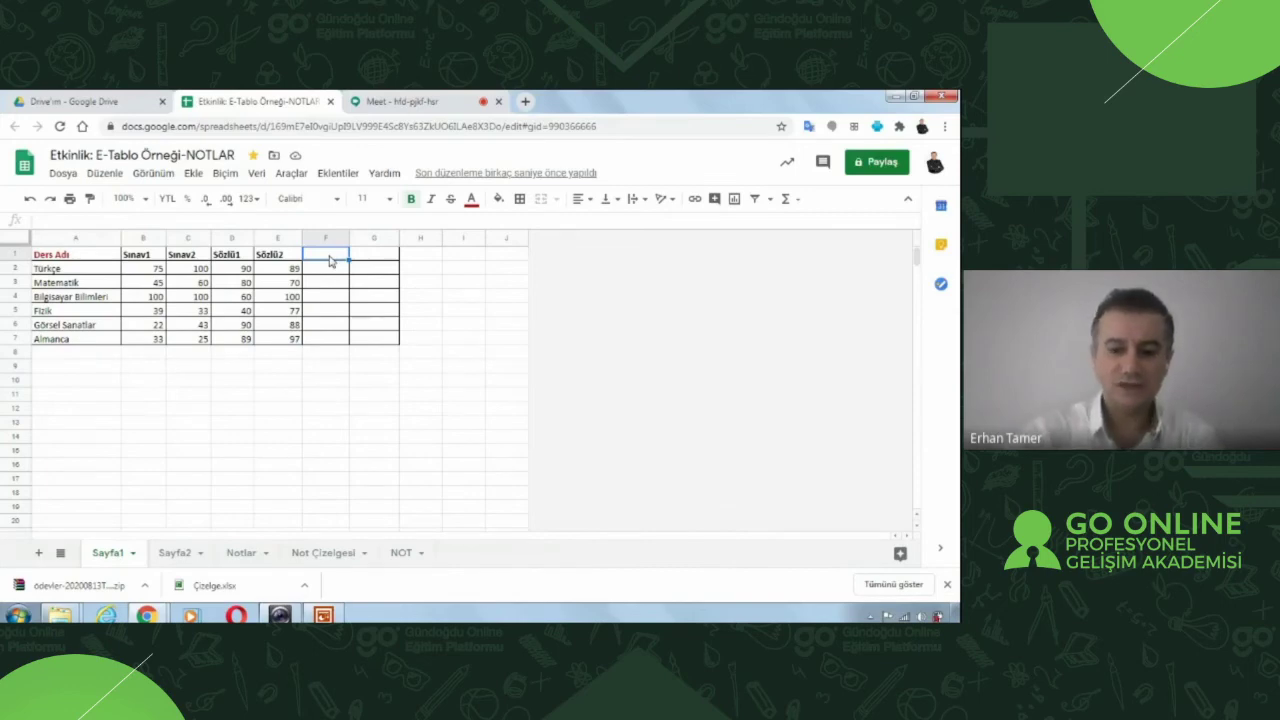
{"action": "type", "text": "Orta"}
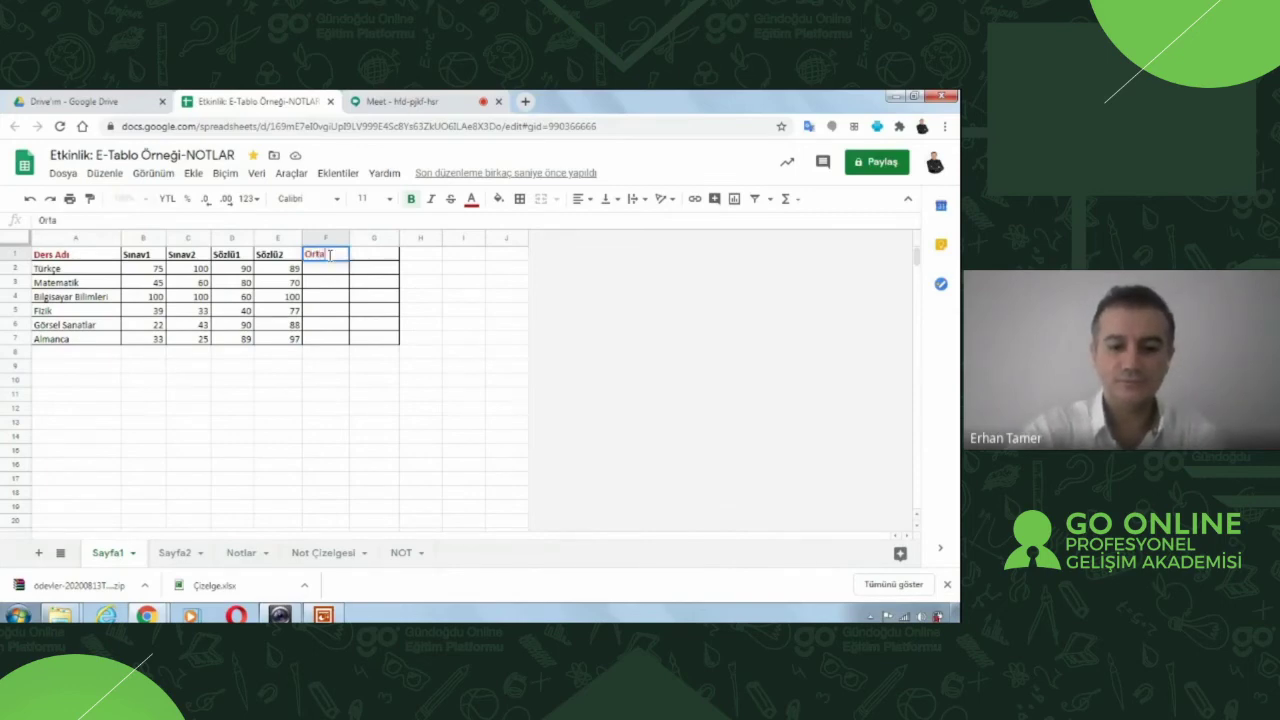
{"action": "type", "text": "lama"}
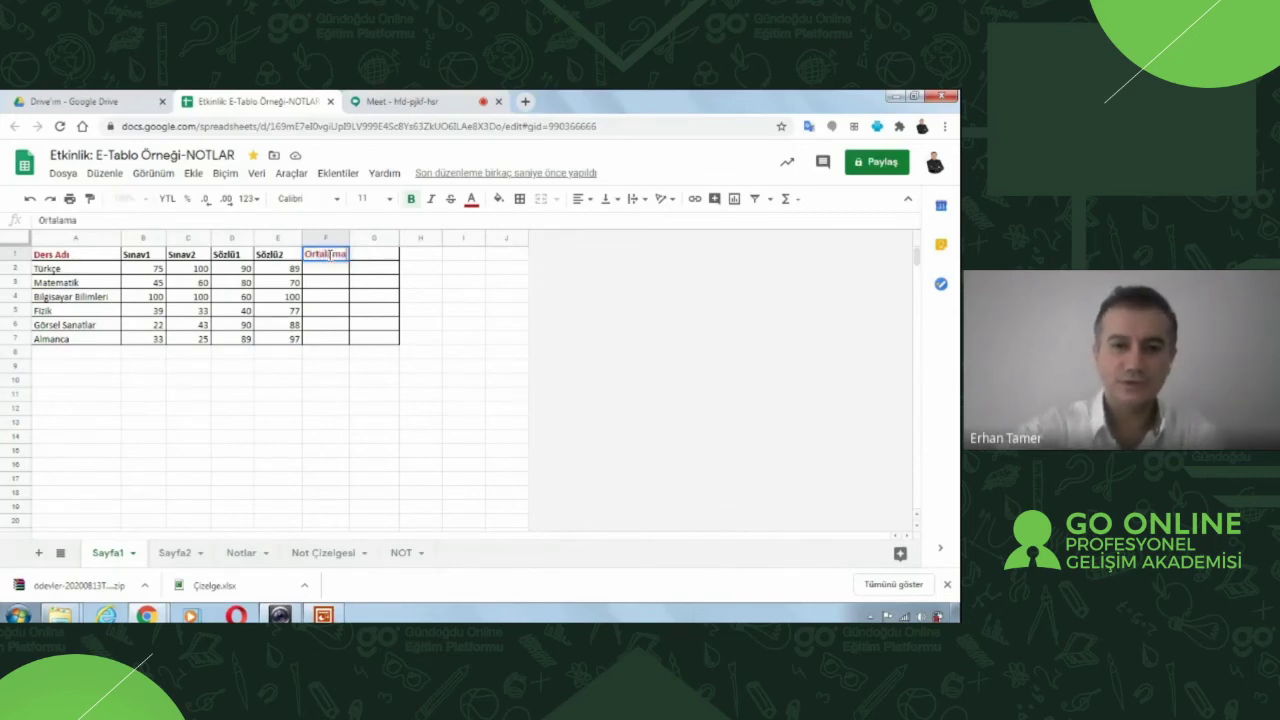
{"action": "left_click", "coordinate": [355, 365]}
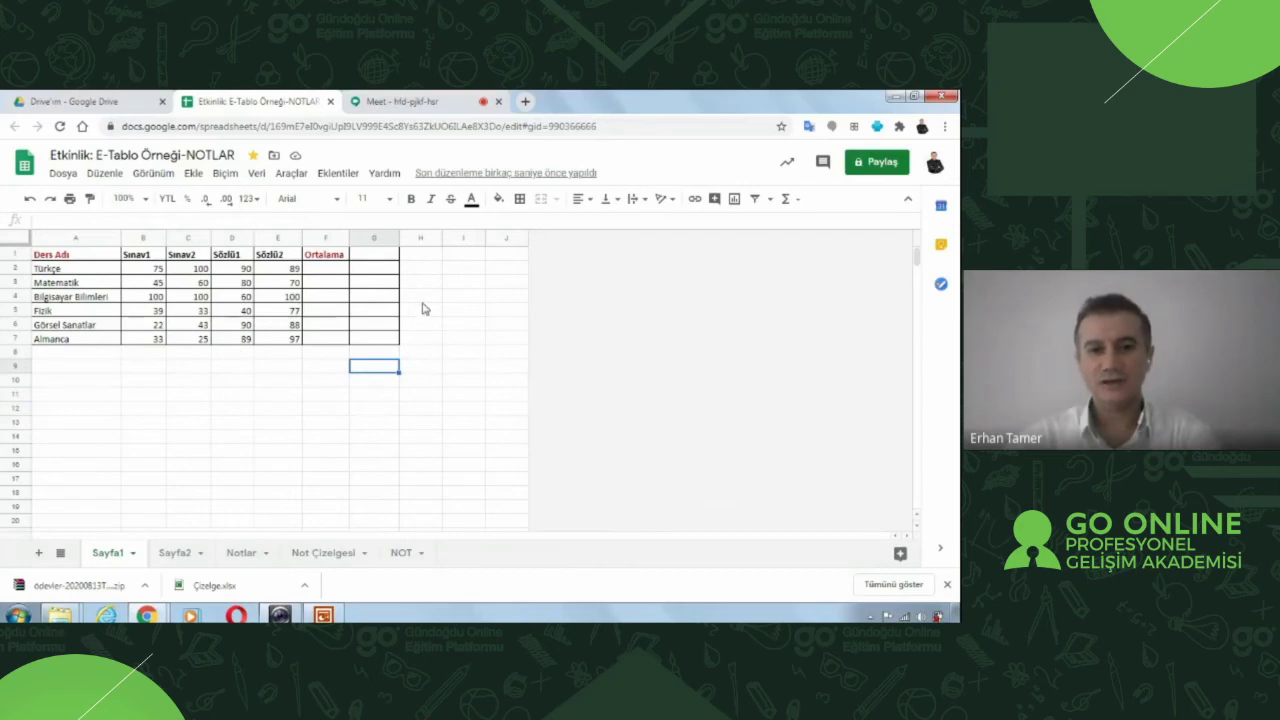
Calculate the Türkçe average in cell F2 with the AVERAGE function over B2:E2.
{"action": "left_click", "coordinate": [378, 273]}
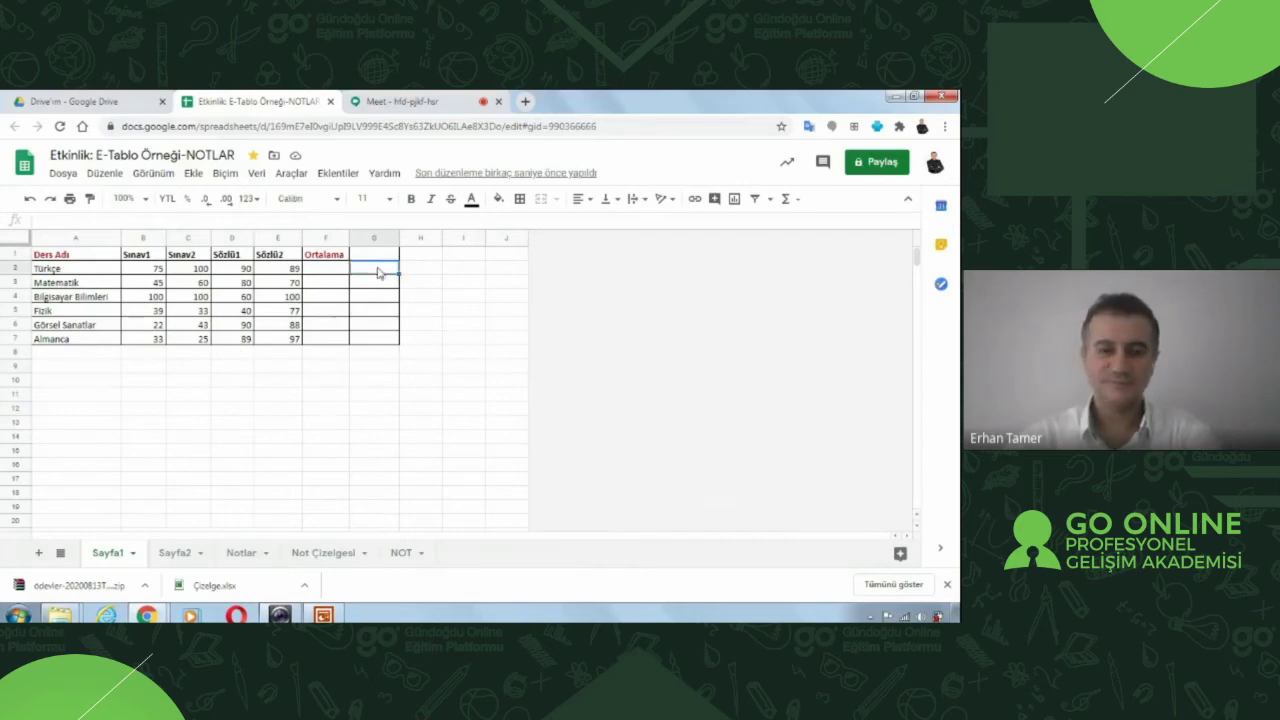
{"action": "left_click", "coordinate": [323, 272]}
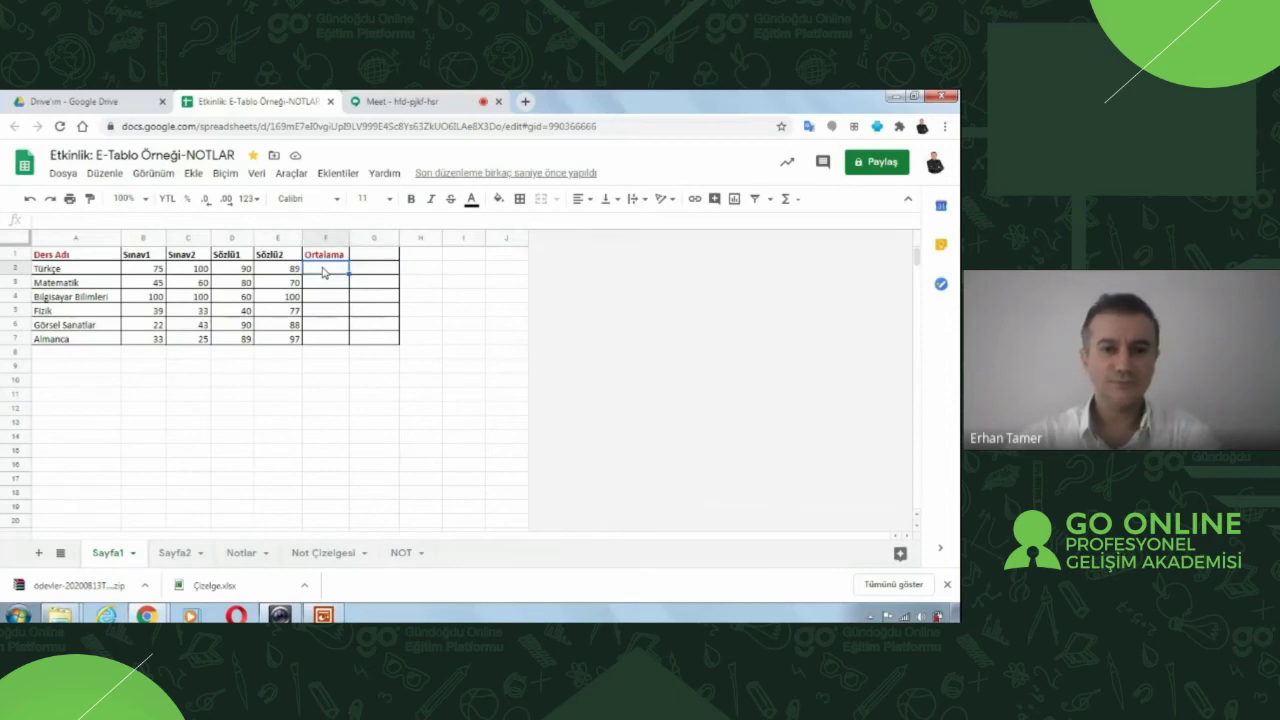
{"action": "left_click", "coordinate": [787, 200]}
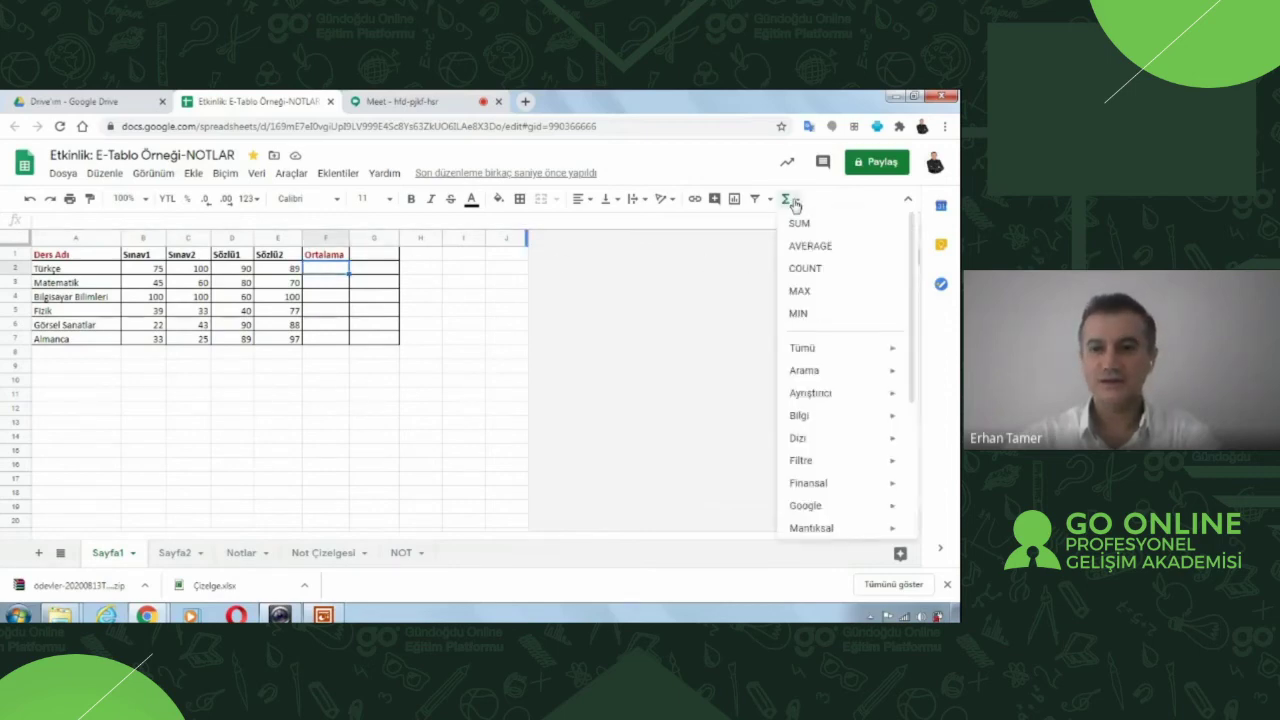
{"action": "left_click", "coordinate": [807, 248]}
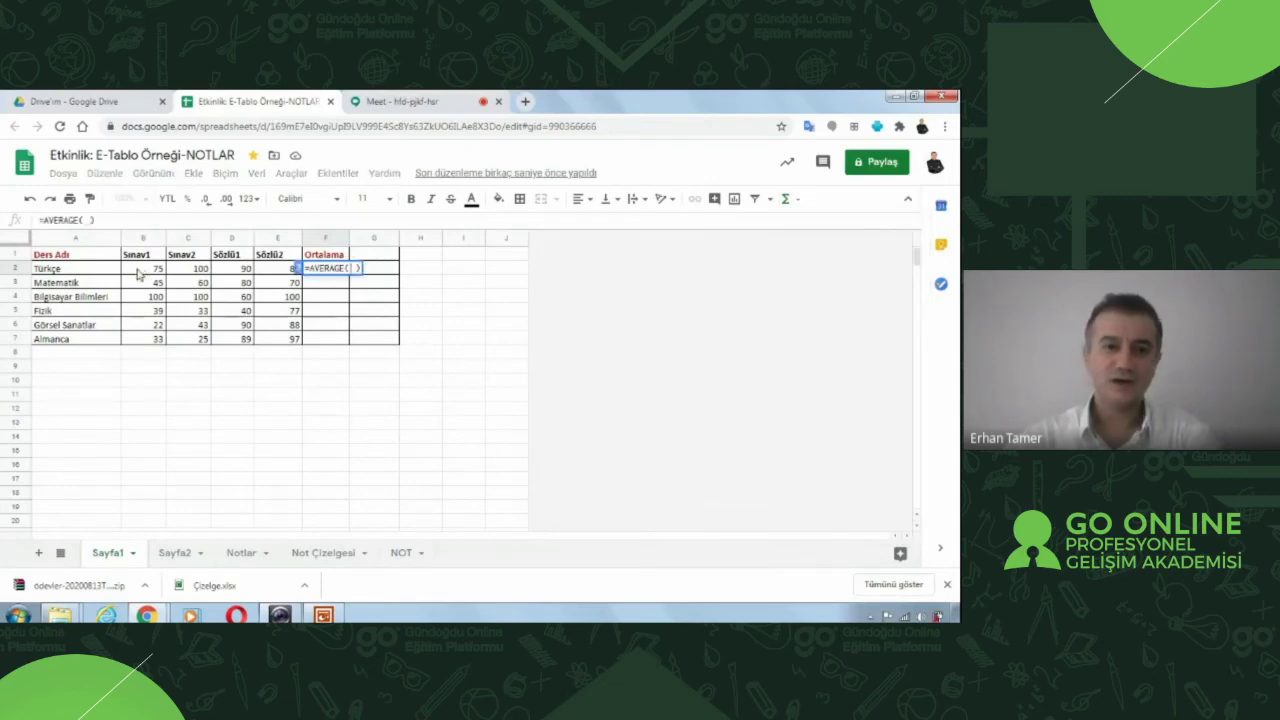
{"action": "left_click_drag", "start_coordinate": [143, 273], "coordinate": [287, 272]}
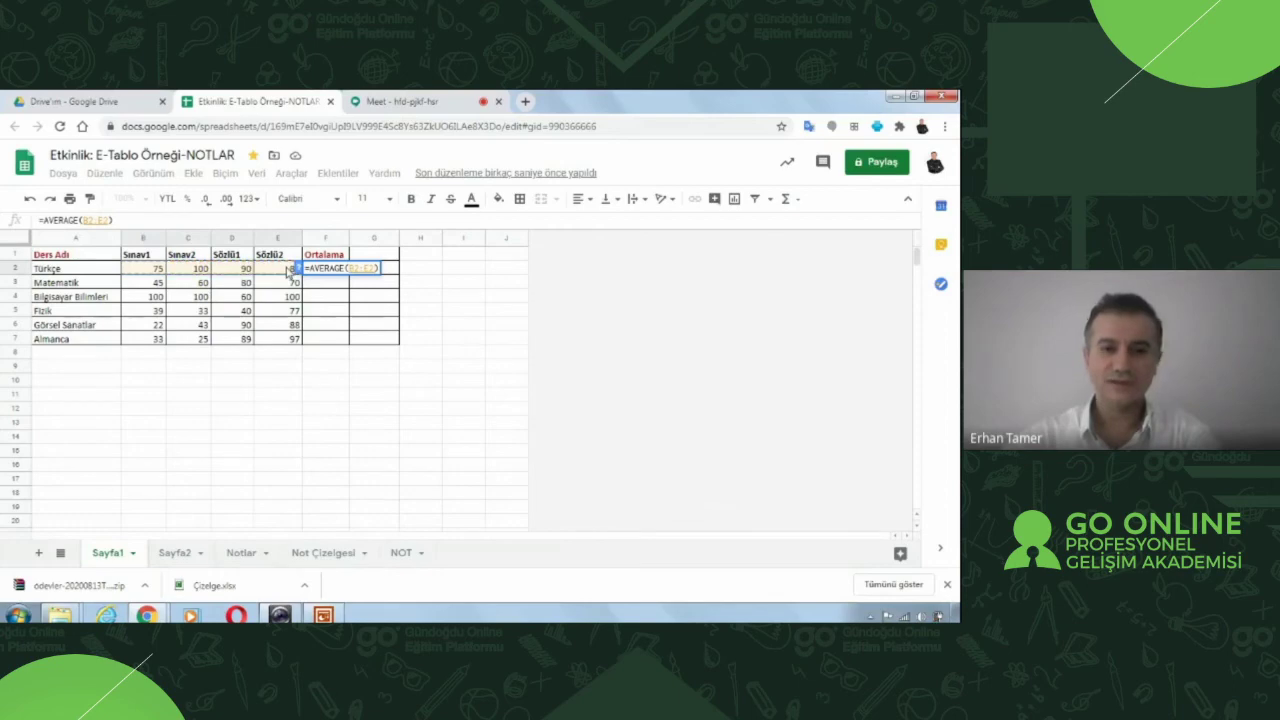
{"action": "key", "text": "Return"}
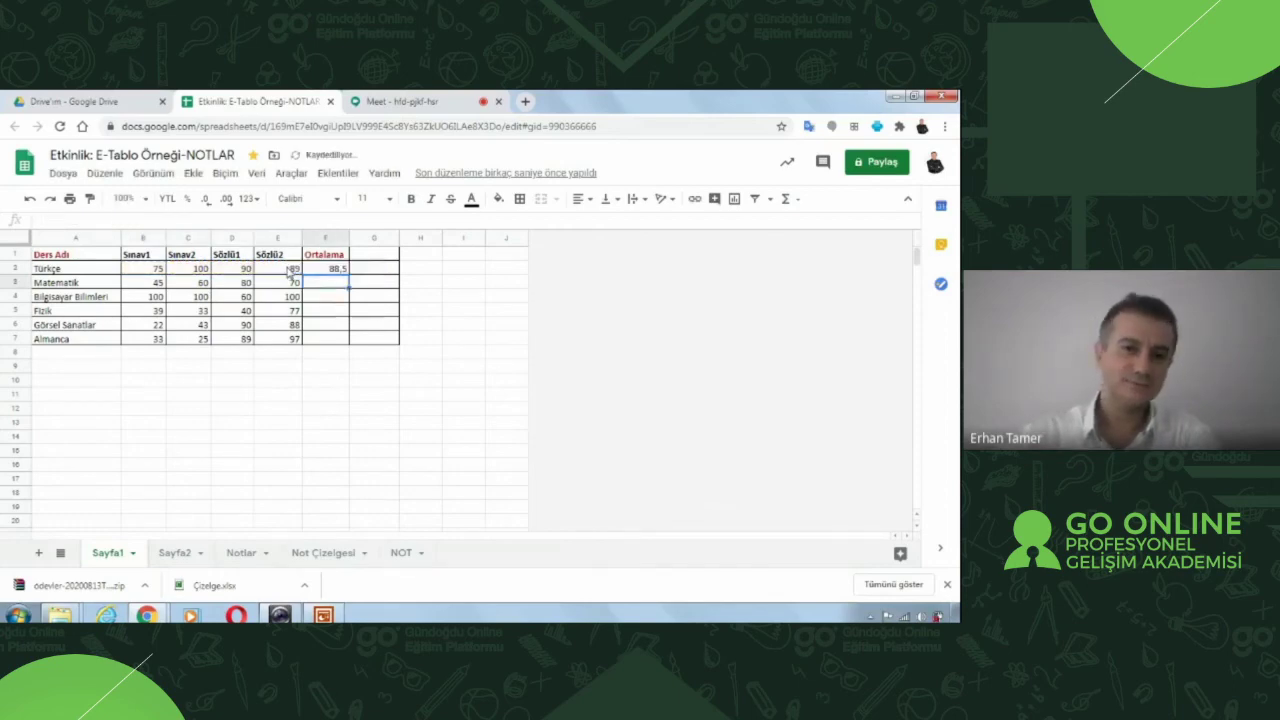
Fill the average formula from F2 down to F7 for all remaining courses.
{"action": "left_click", "coordinate": [339, 270]}
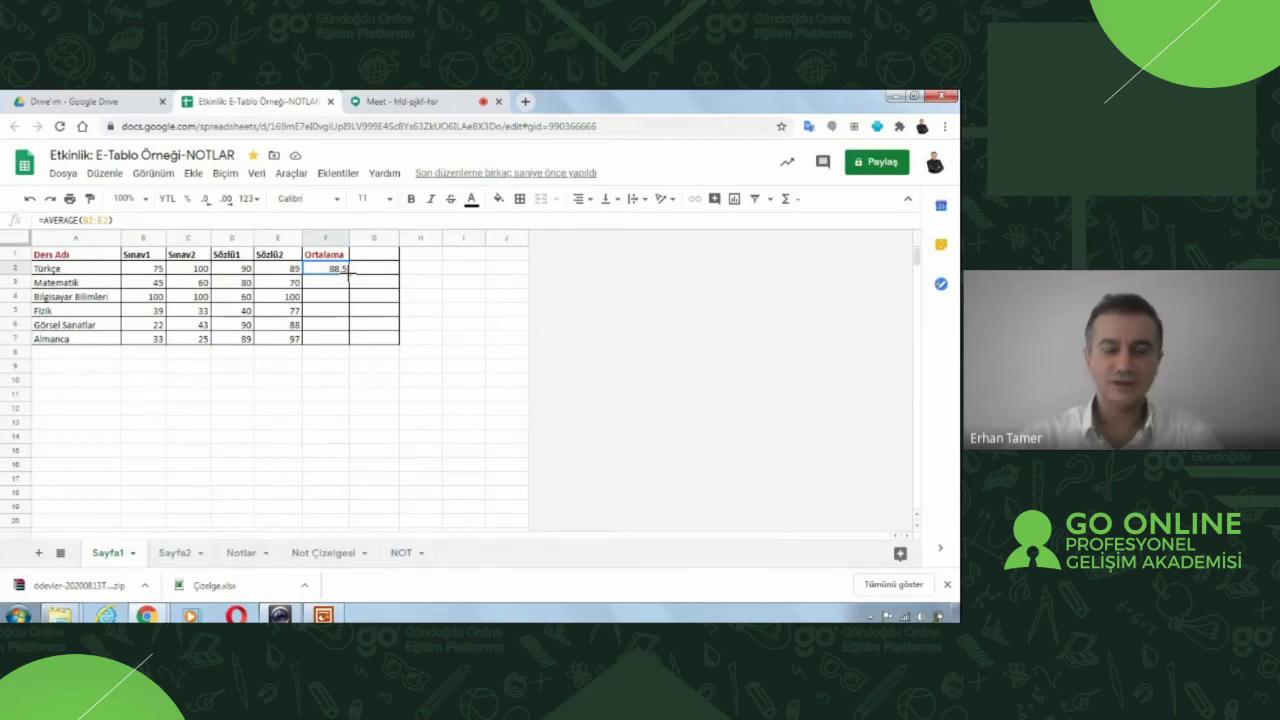
{"action": "left_click_drag", "start_coordinate": [349, 276], "coordinate": [346, 345]}
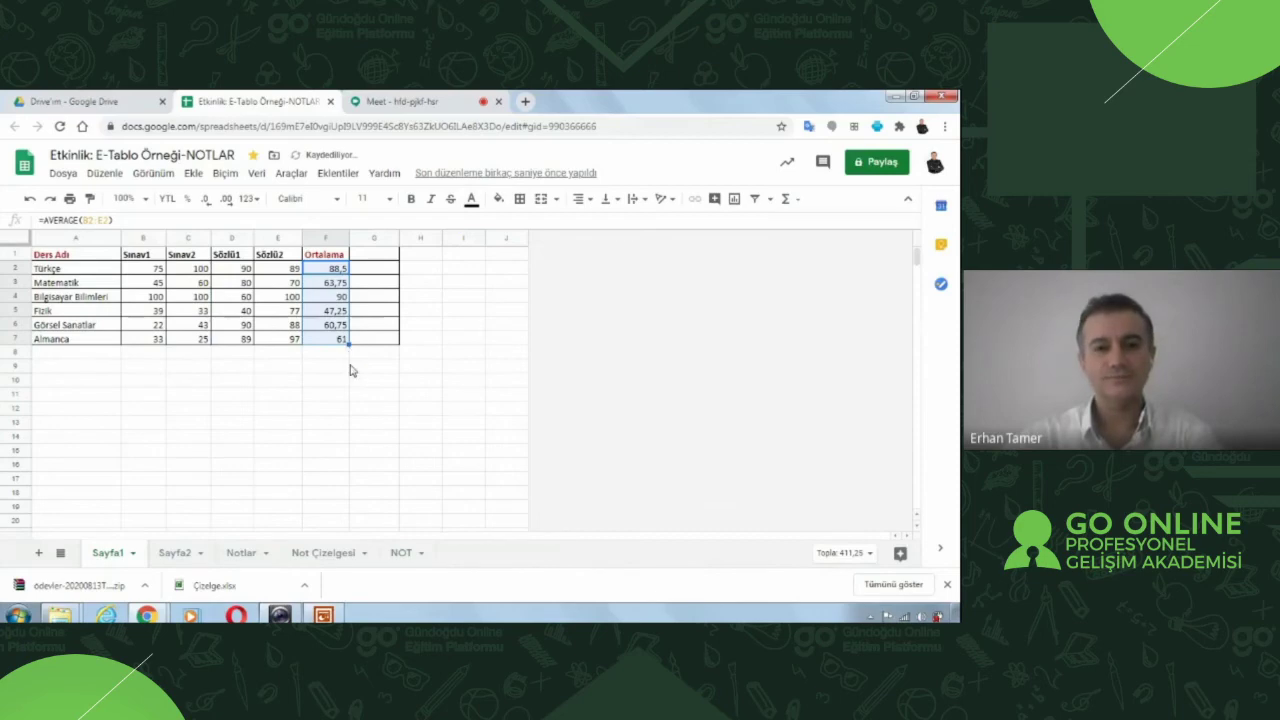
{"action": "left_click", "coordinate": [347, 366]}
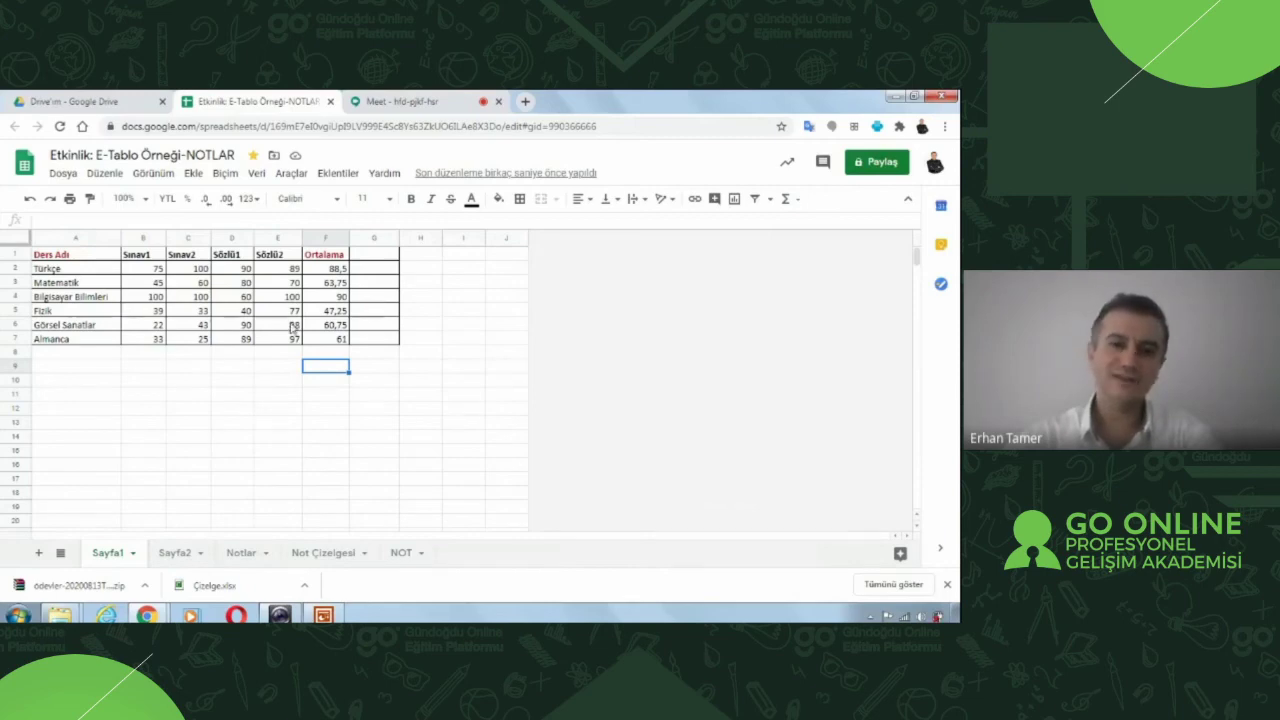
Add the column header "Durum" in cell G1.
{"action": "left_click", "coordinate": [376, 259]}
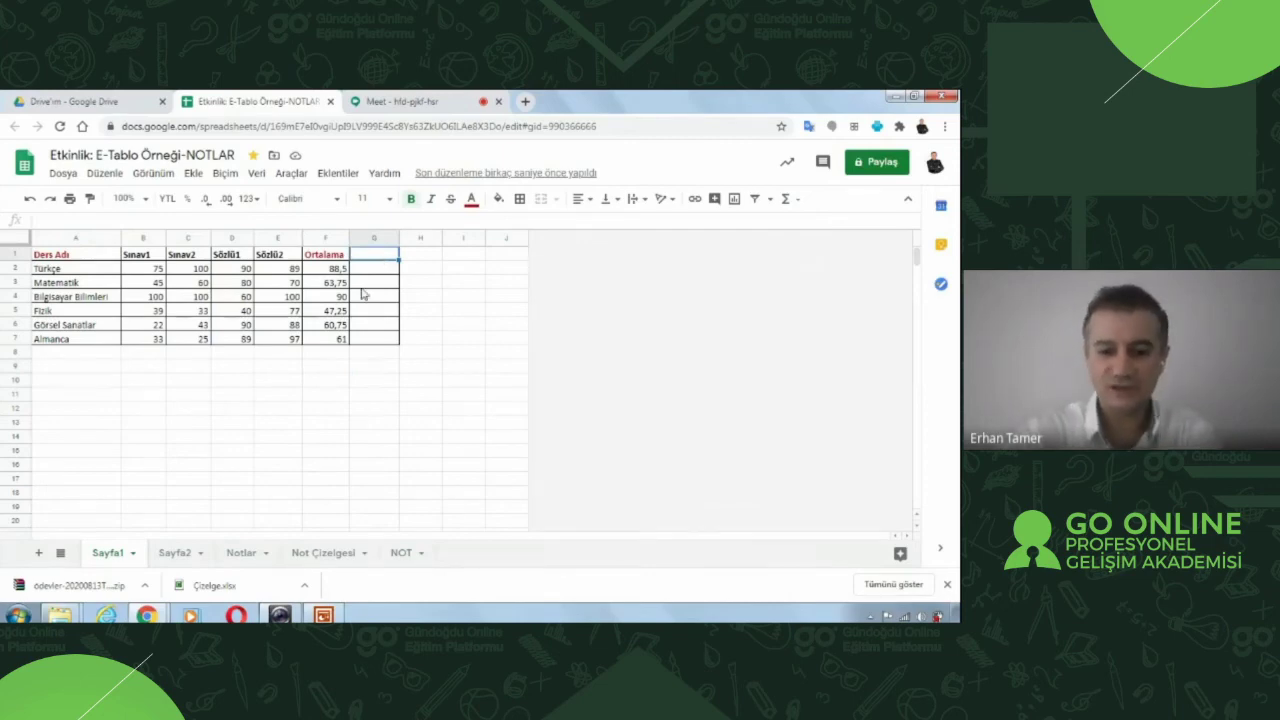
{"action": "type", "text": "Durum"}
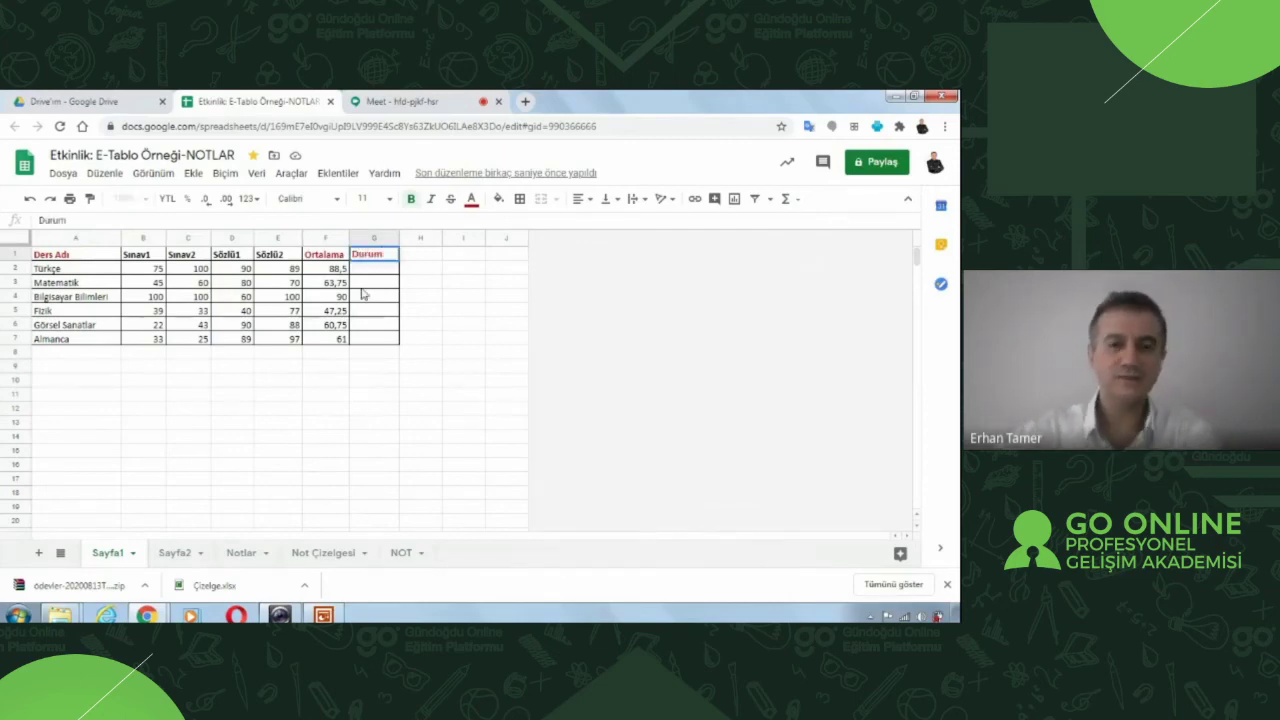
{"action": "left_click", "coordinate": [361, 390]}
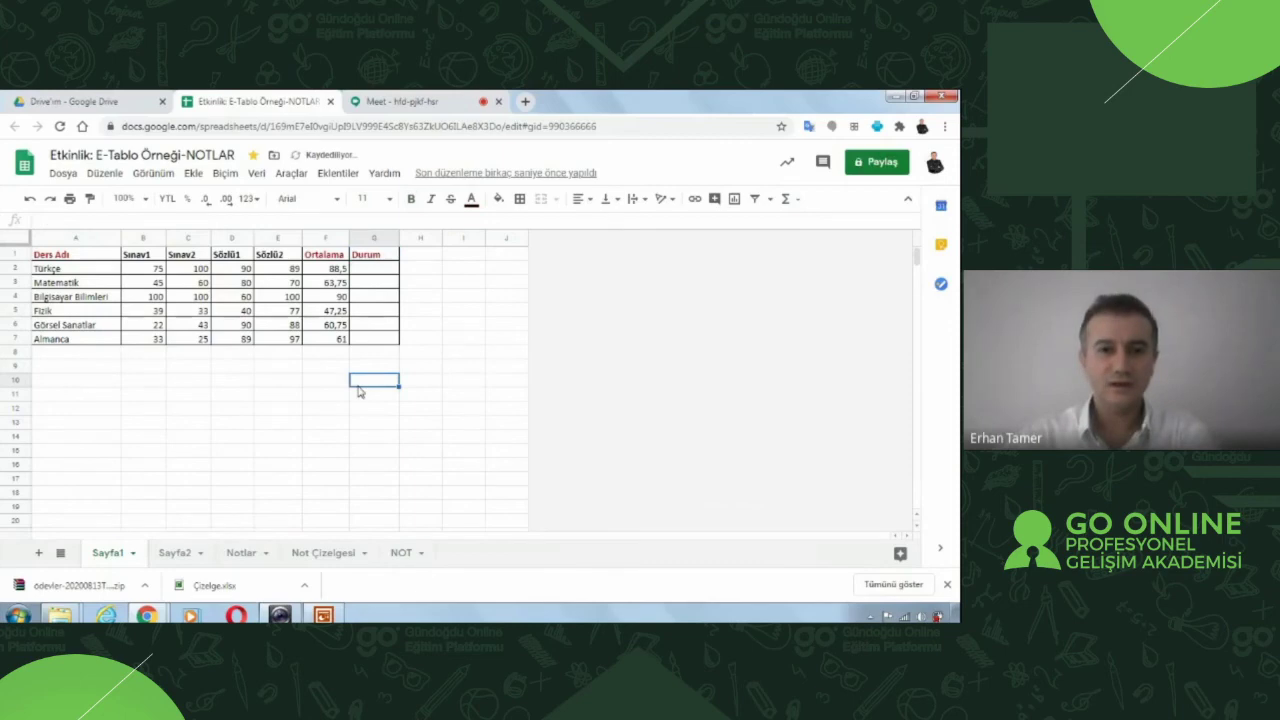
Enter the formula =IF(F2>49;"Geçti";"Kaldı") in cell G2 to set the Türkçe status.
{"action": "left_click", "coordinate": [362, 273]}
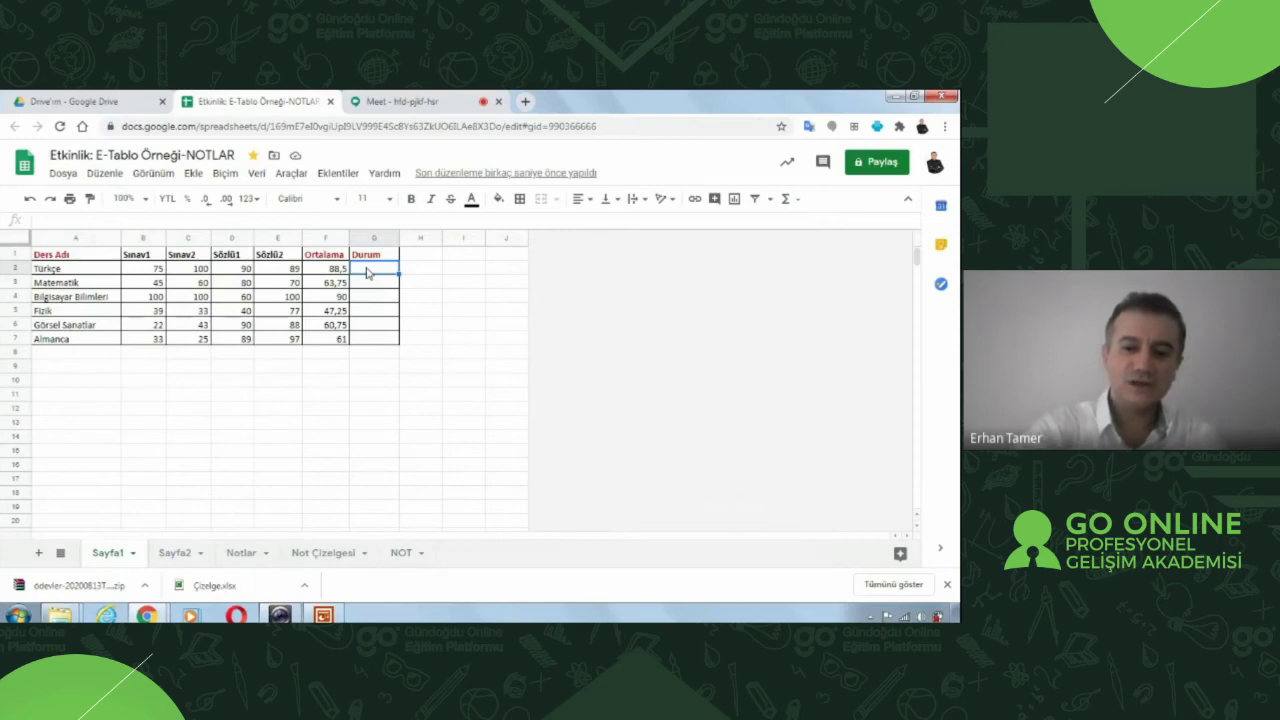
{"action": "type", "text": "="}
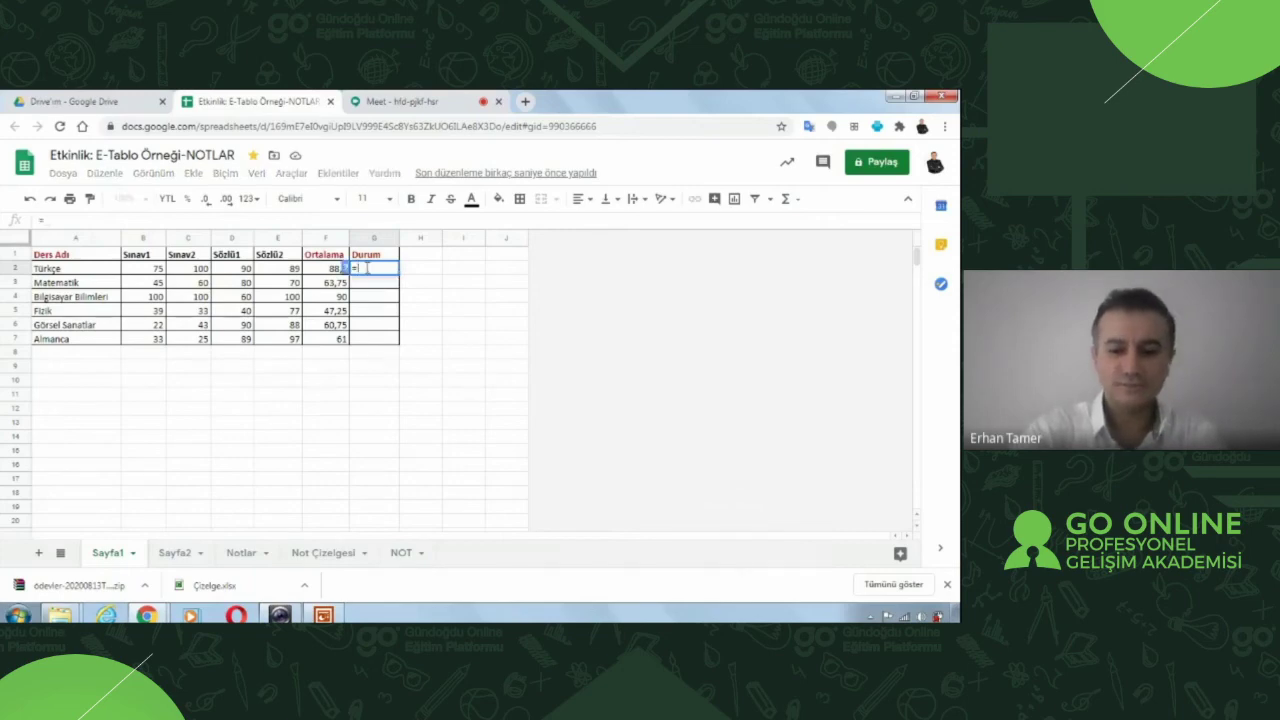
{"action": "type", "text": "IF("}
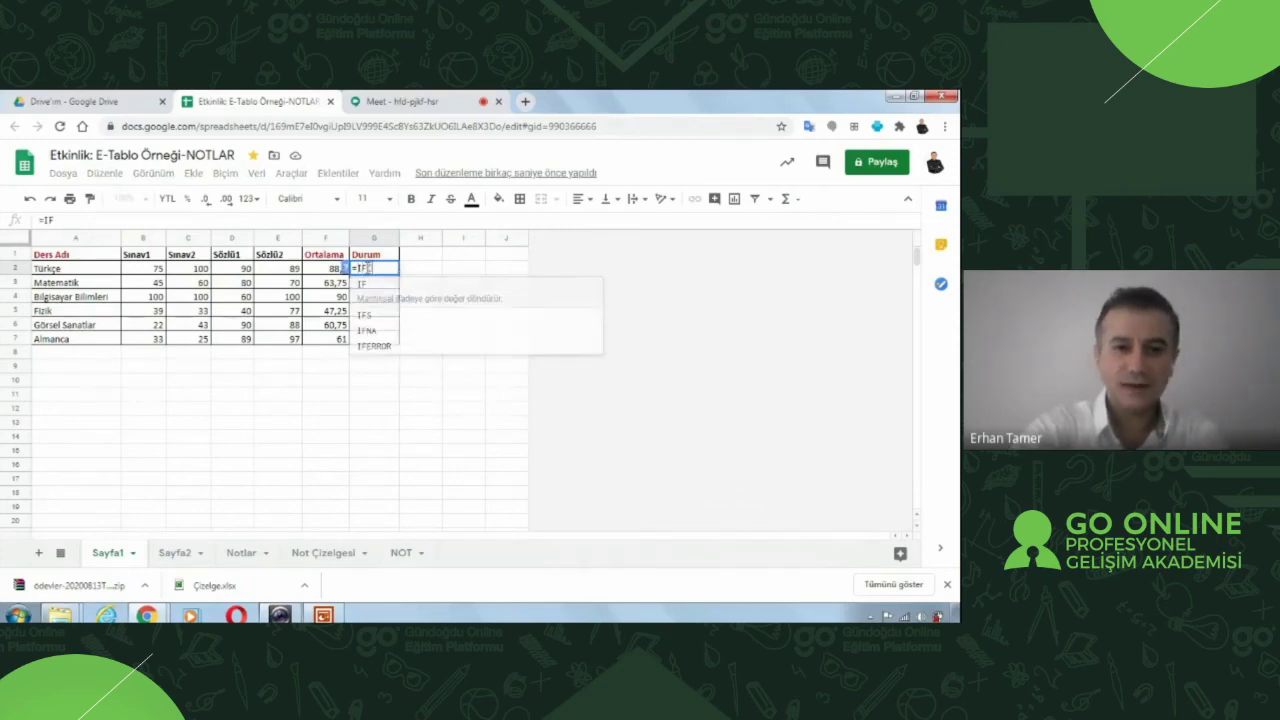
{"action": "left_click", "coordinate": [326, 267]}
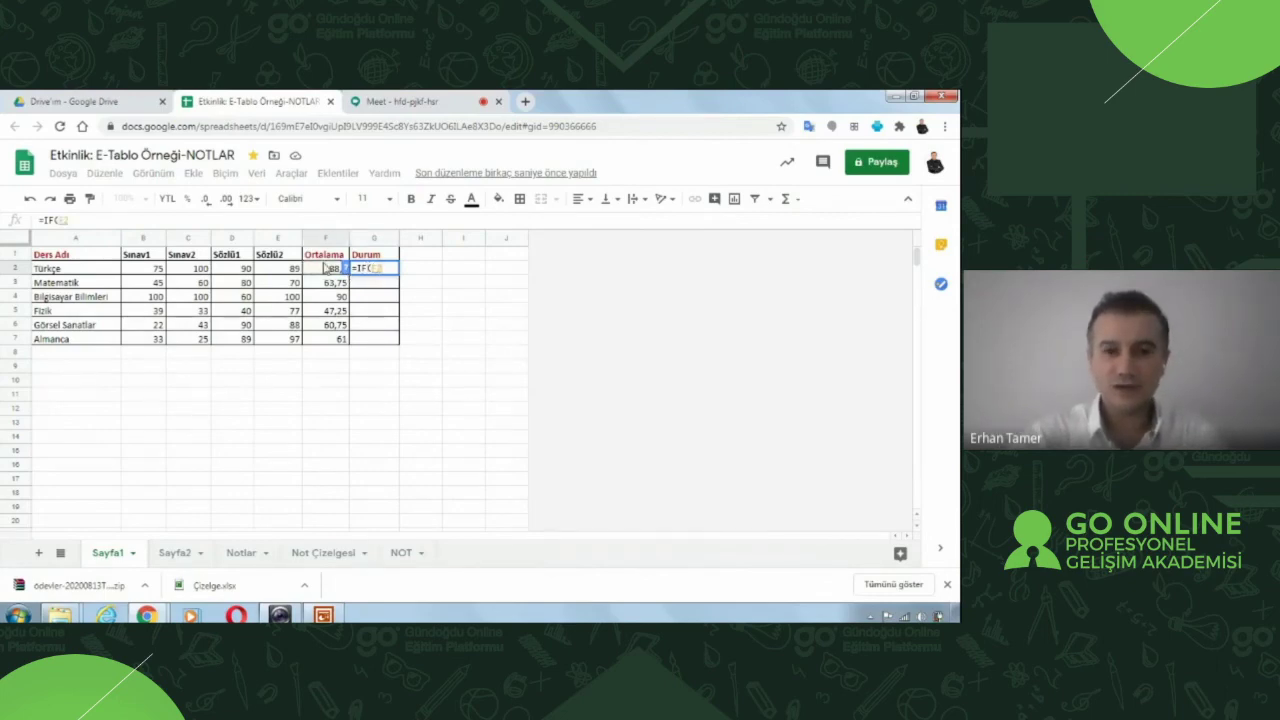
{"action": "type", "text": ">"}
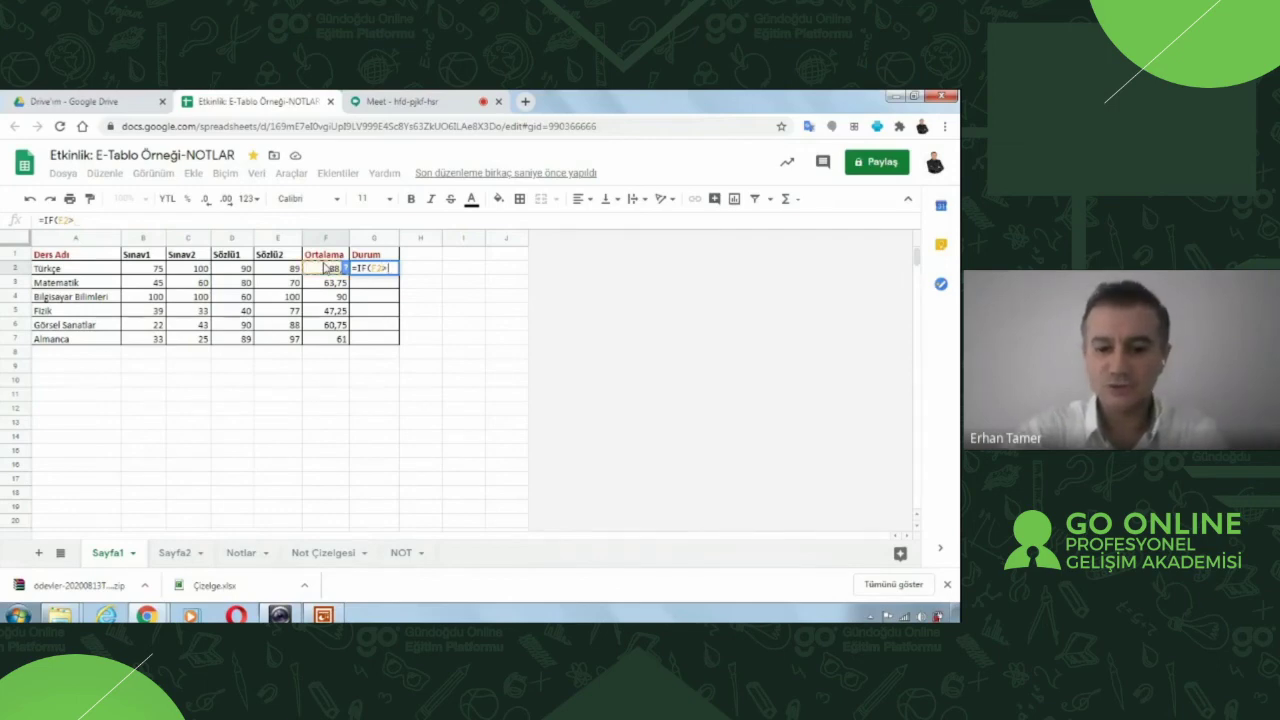
{"action": "type", "text": "49;"}
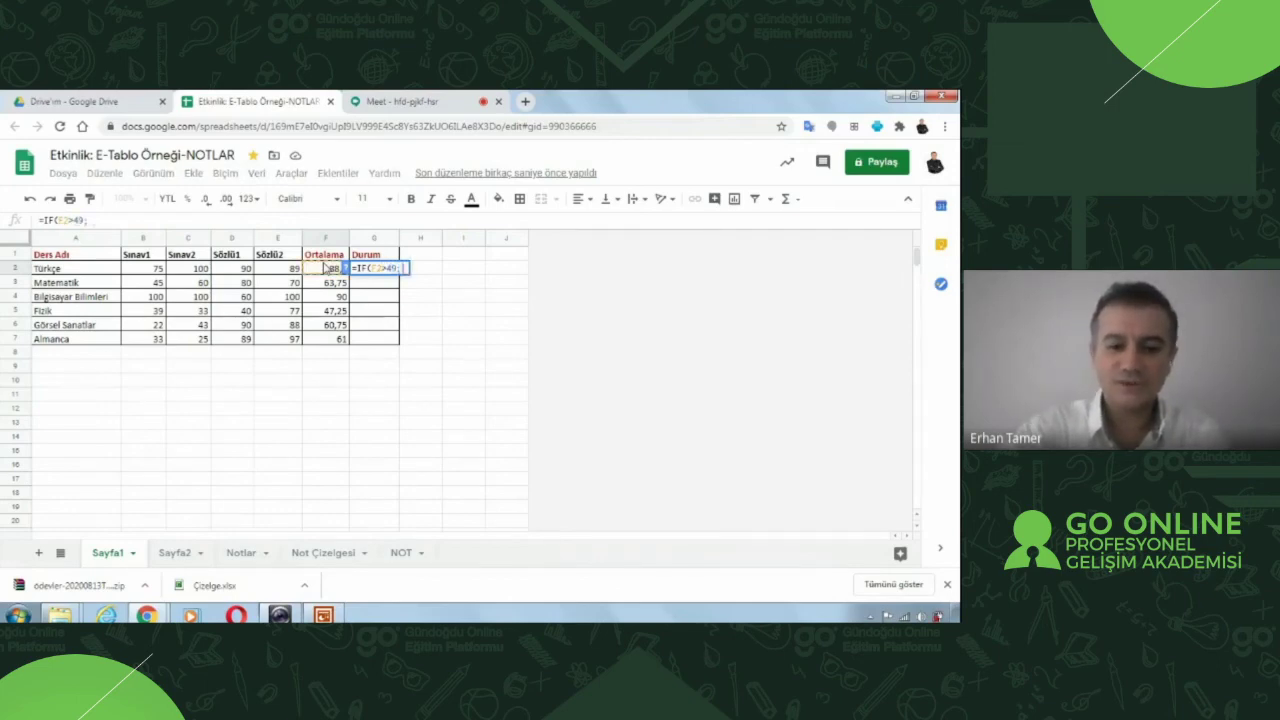
{"action": "type", "text": "\"G"}
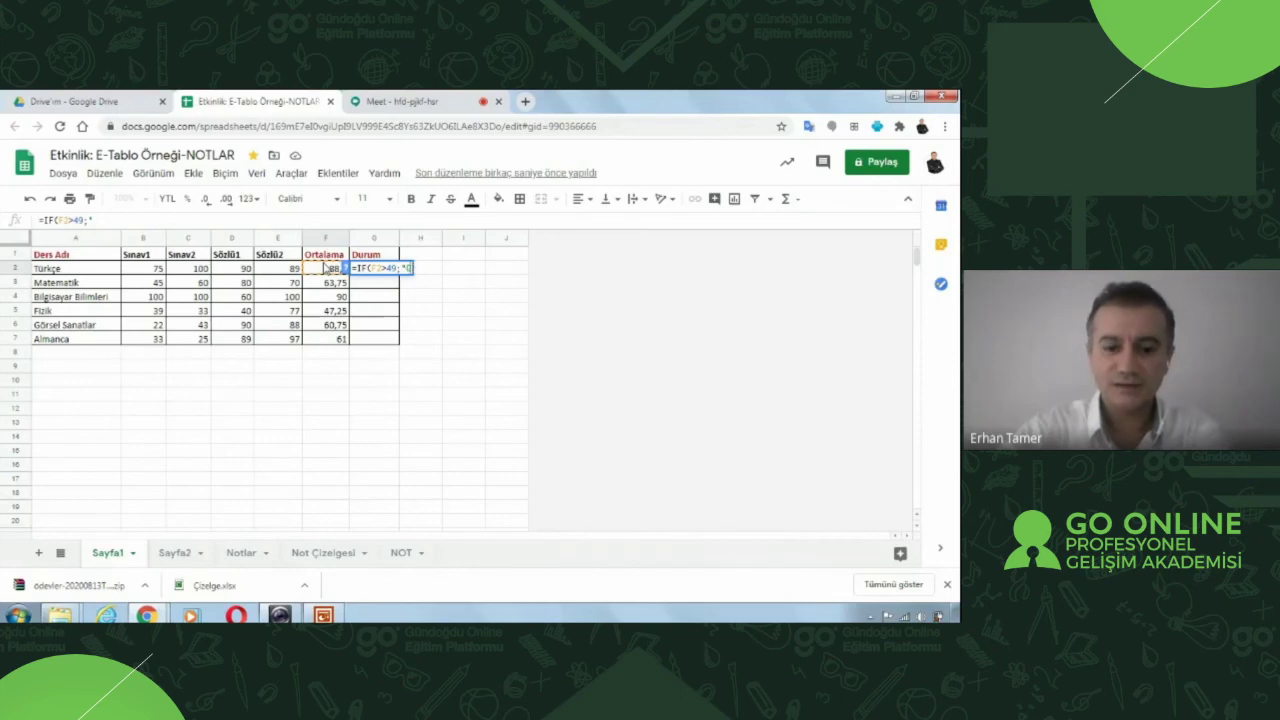
{"action": "type", "text": "eçti"}
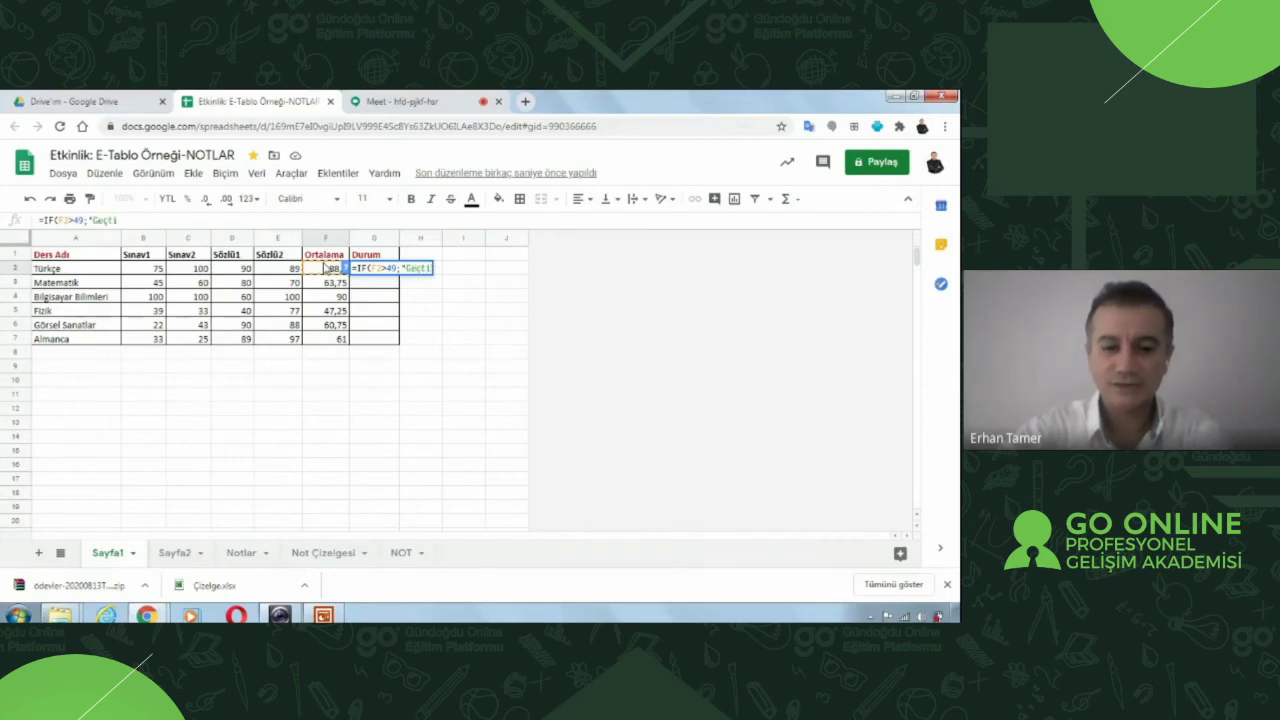
{"action": "type", "text": "\";"}
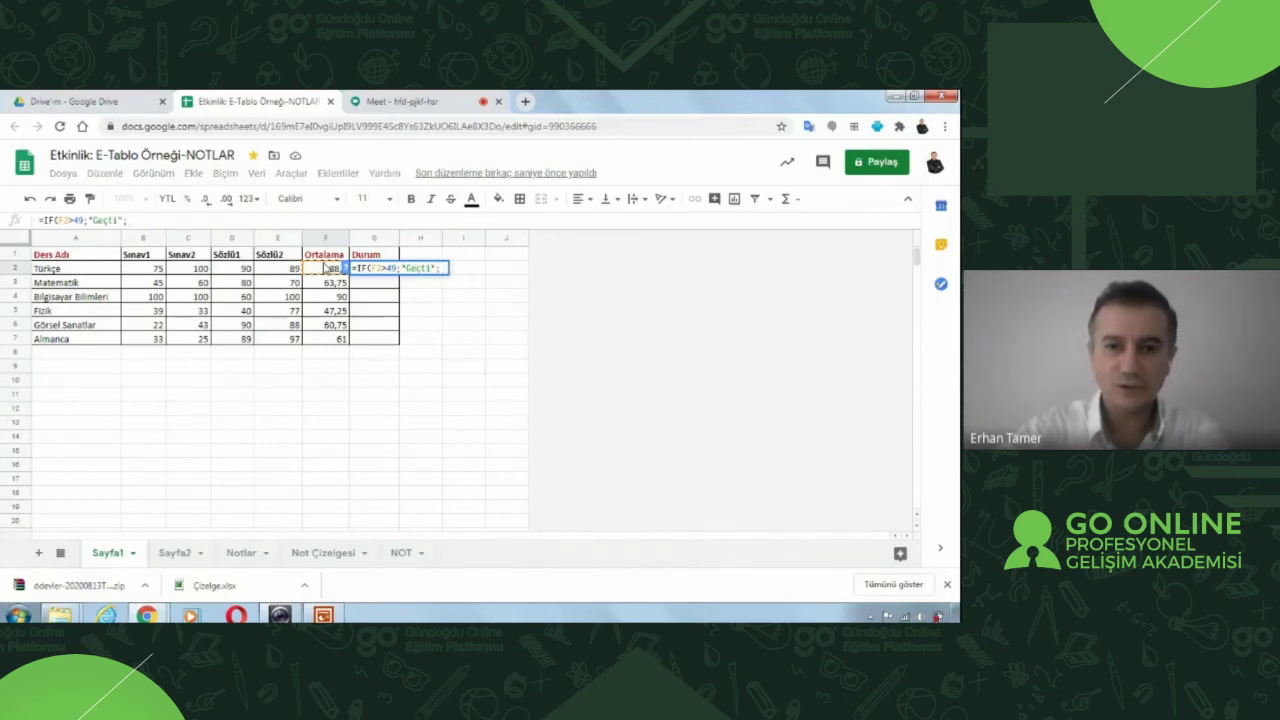
{"action": "type", "text": "\""}
{"action": "type", "text": "K"}
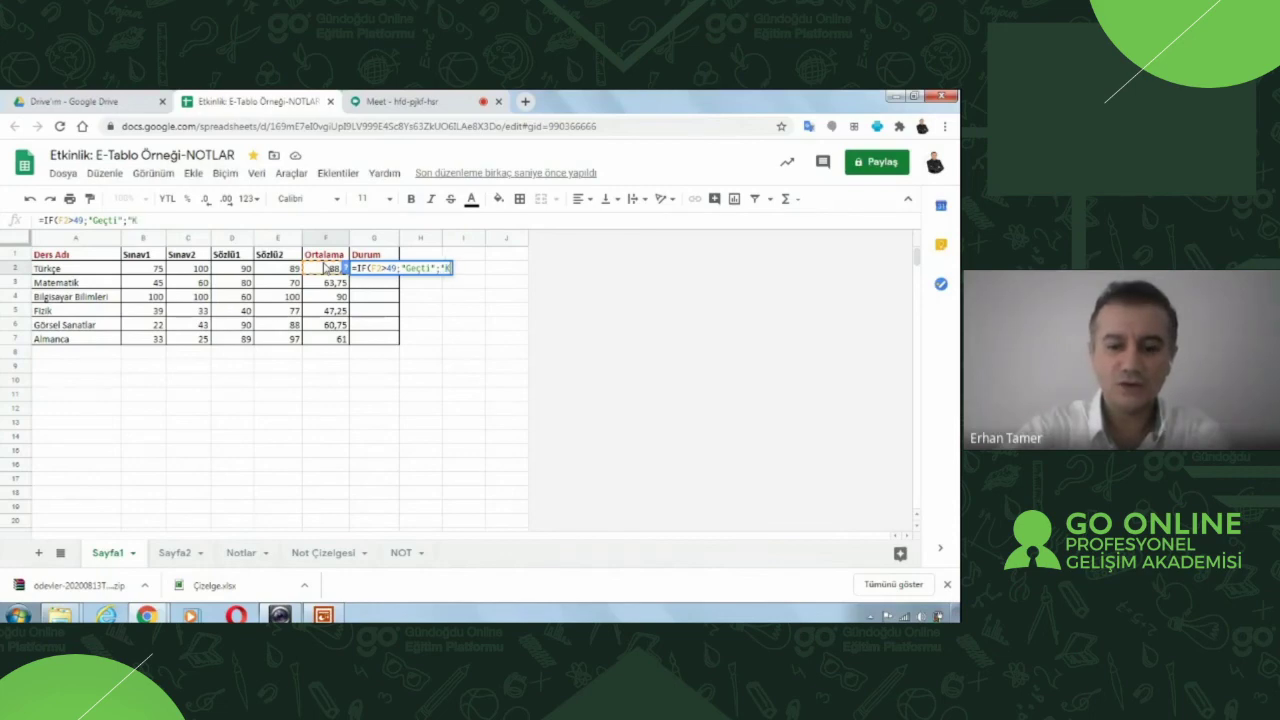
{"action": "type", "text": "aldı\""}
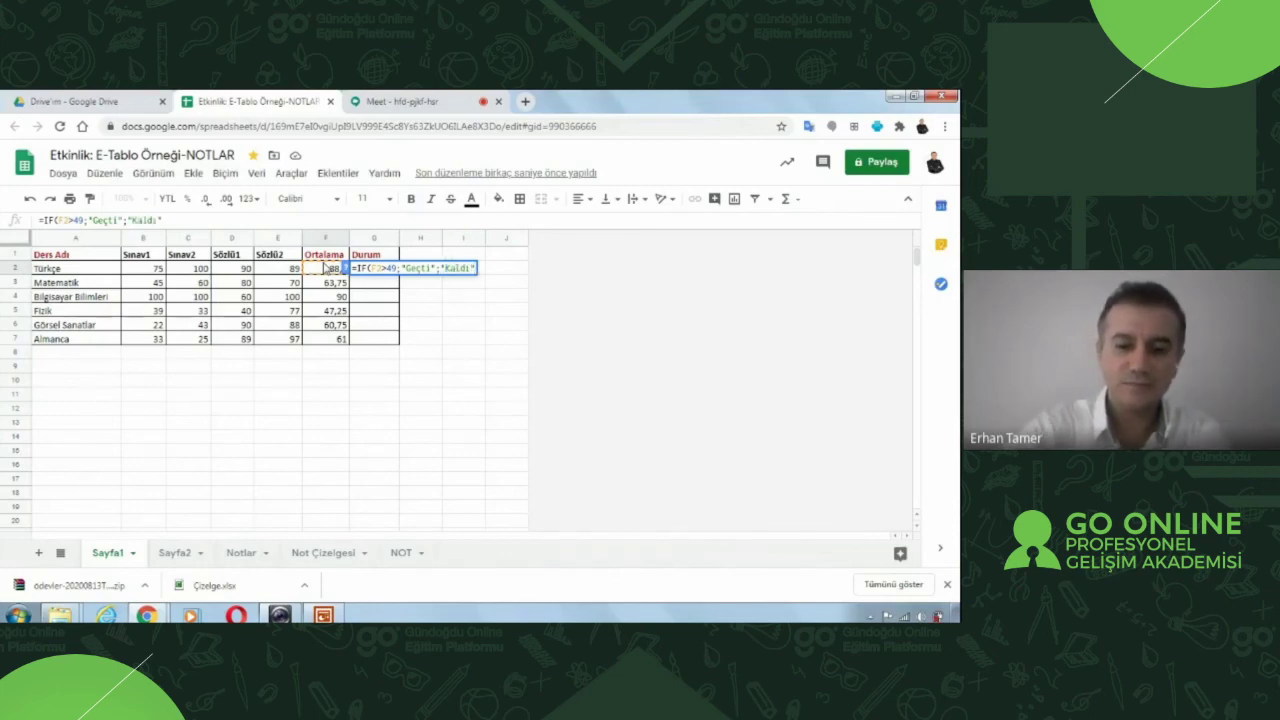
{"action": "type", "text": ")"}
{"action": "key", "text": "Return"}
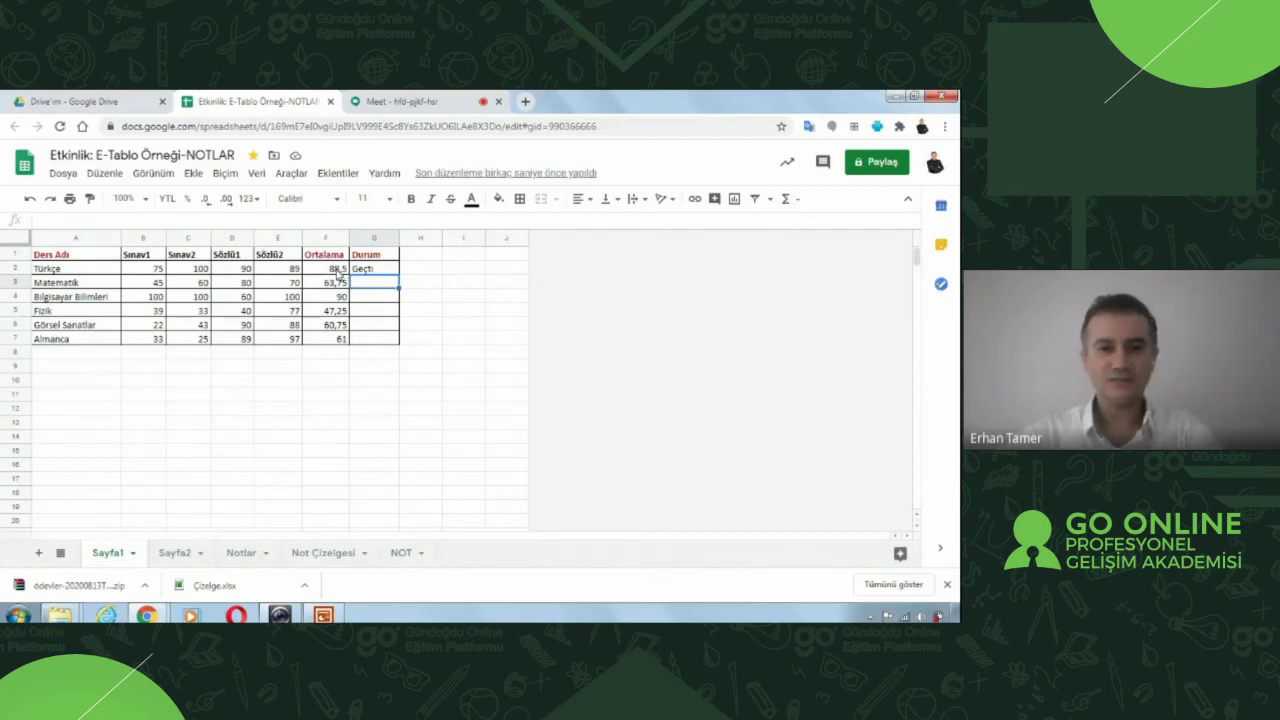
Fill the status formula from G2 down to G7 for all remaining courses.
{"action": "left_click", "coordinate": [373, 273]}
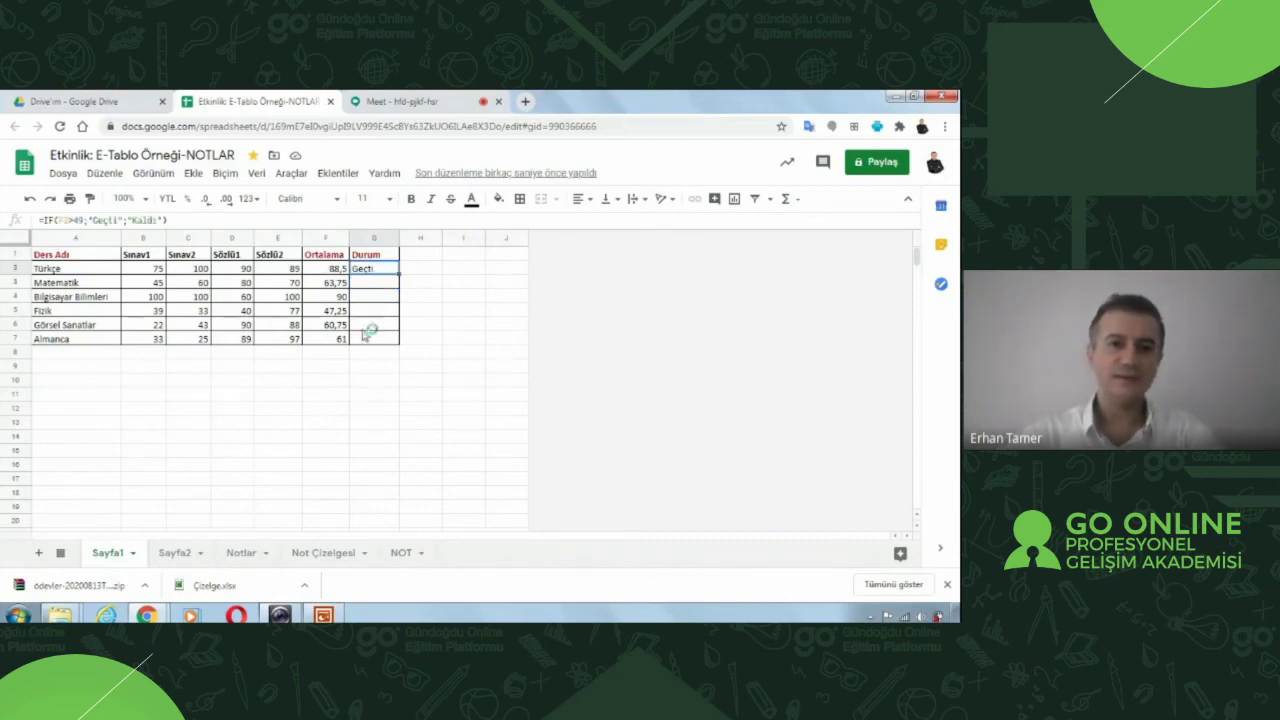
{"action": "left_click_drag", "start_coordinate": [398, 272], "coordinate": [396, 340]}
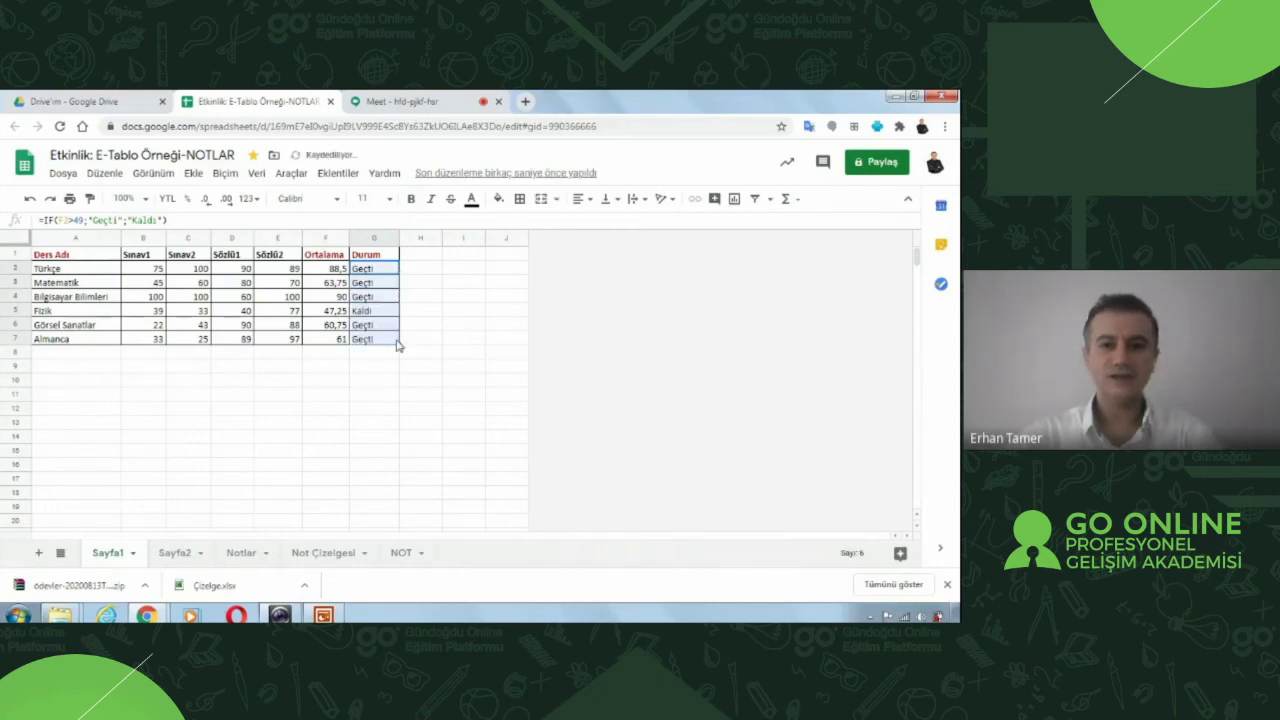
{"action": "left_click", "coordinate": [390, 369]}
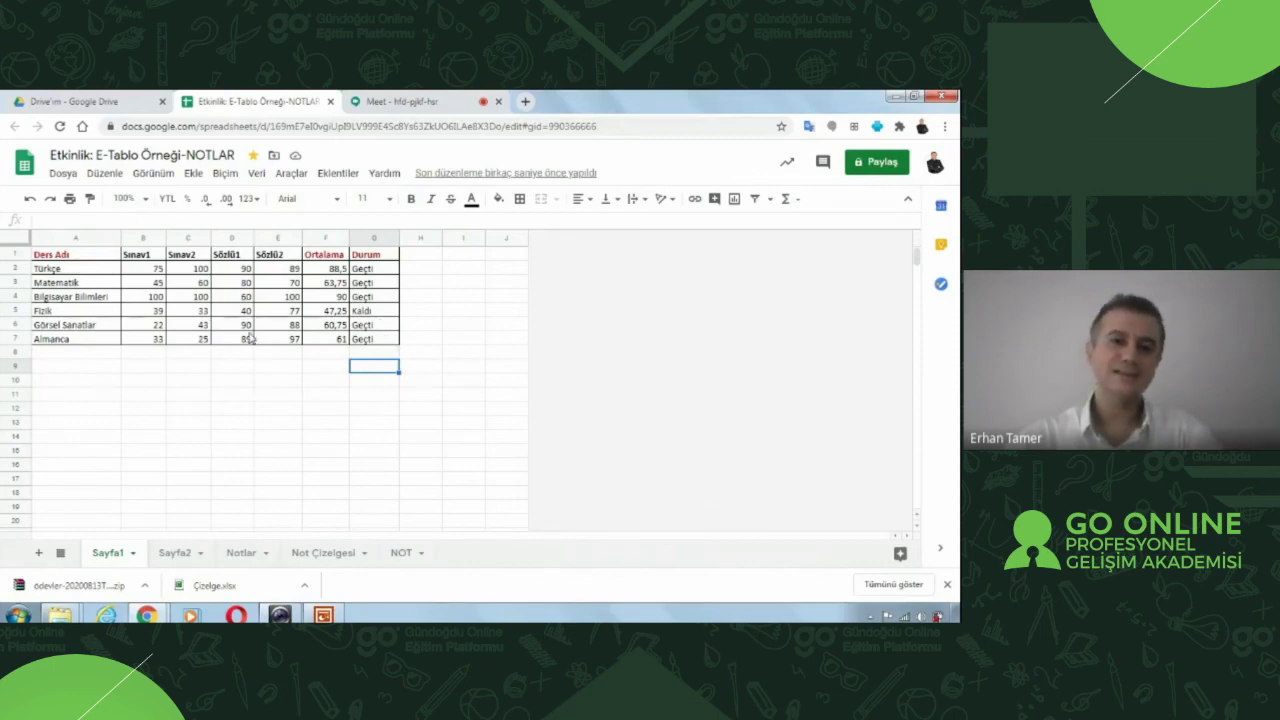
{"action": "left_click", "coordinate": [316, 366]}
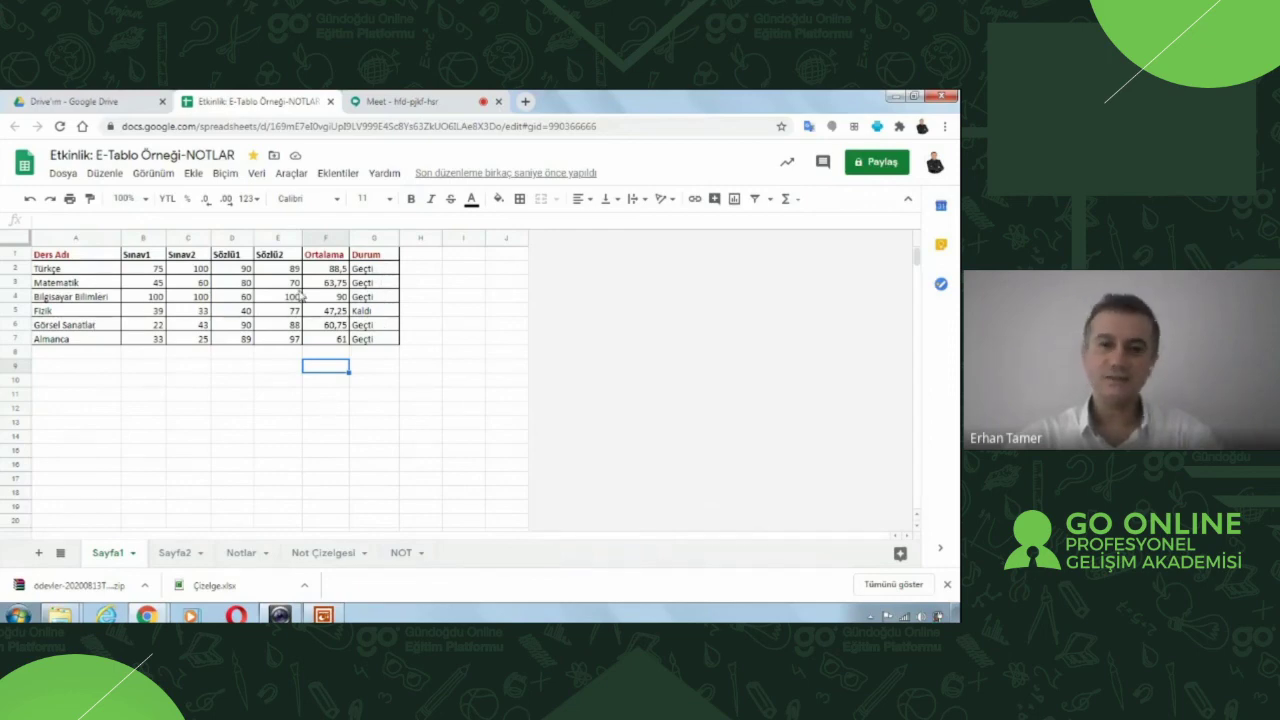
Create a filter on the Durum column and show only the rows with the value Geçti.
{"action": "left_click", "coordinate": [372, 238]}
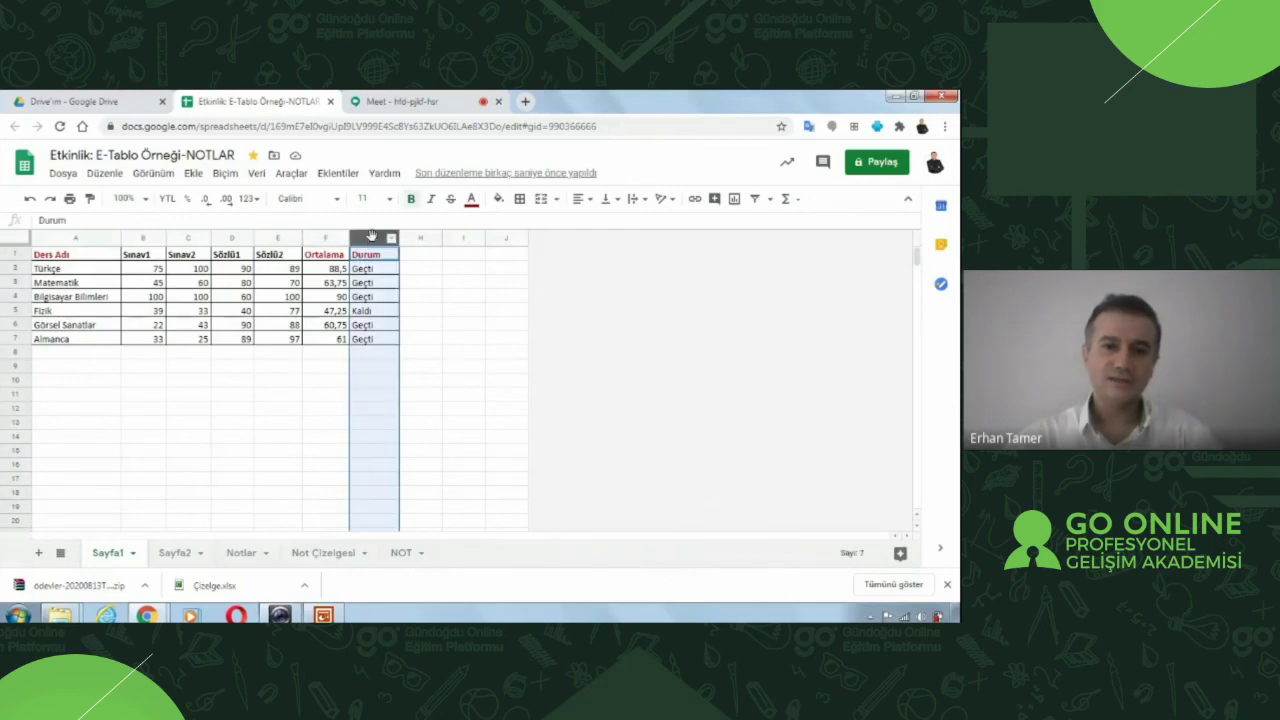
{"action": "left_click", "coordinate": [755, 200]}
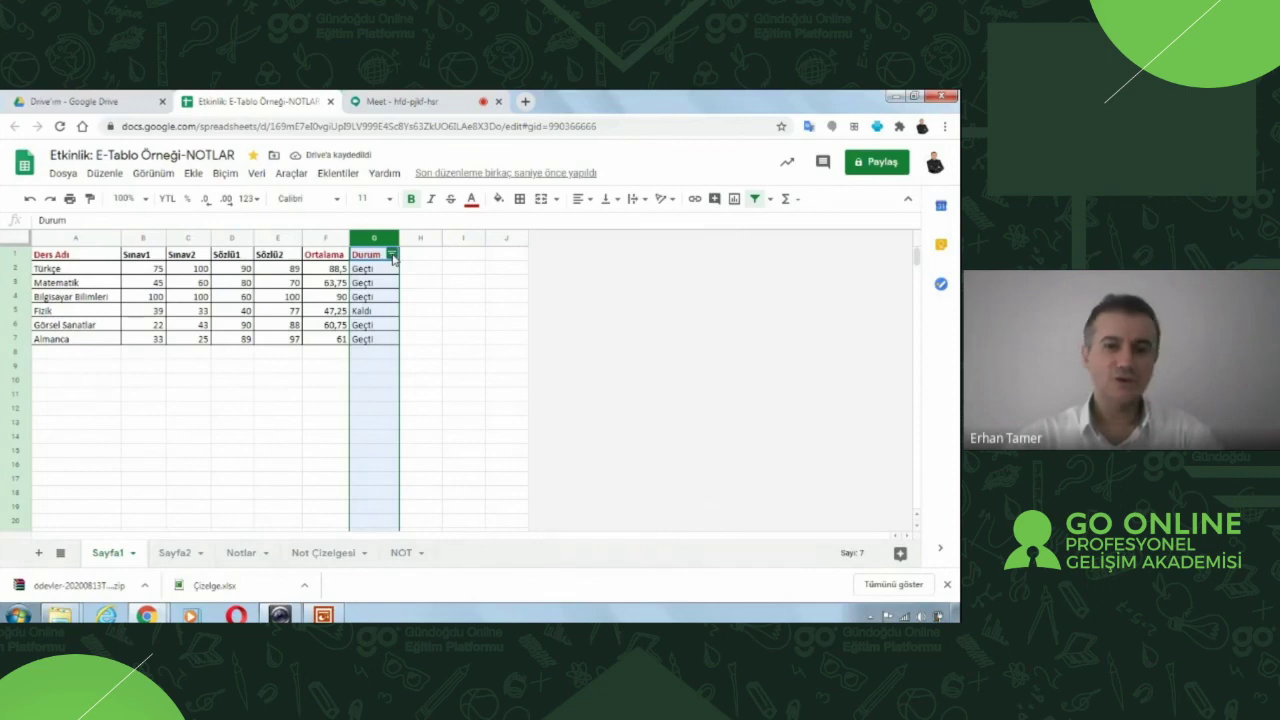
{"action": "left_click", "coordinate": [392, 255]}
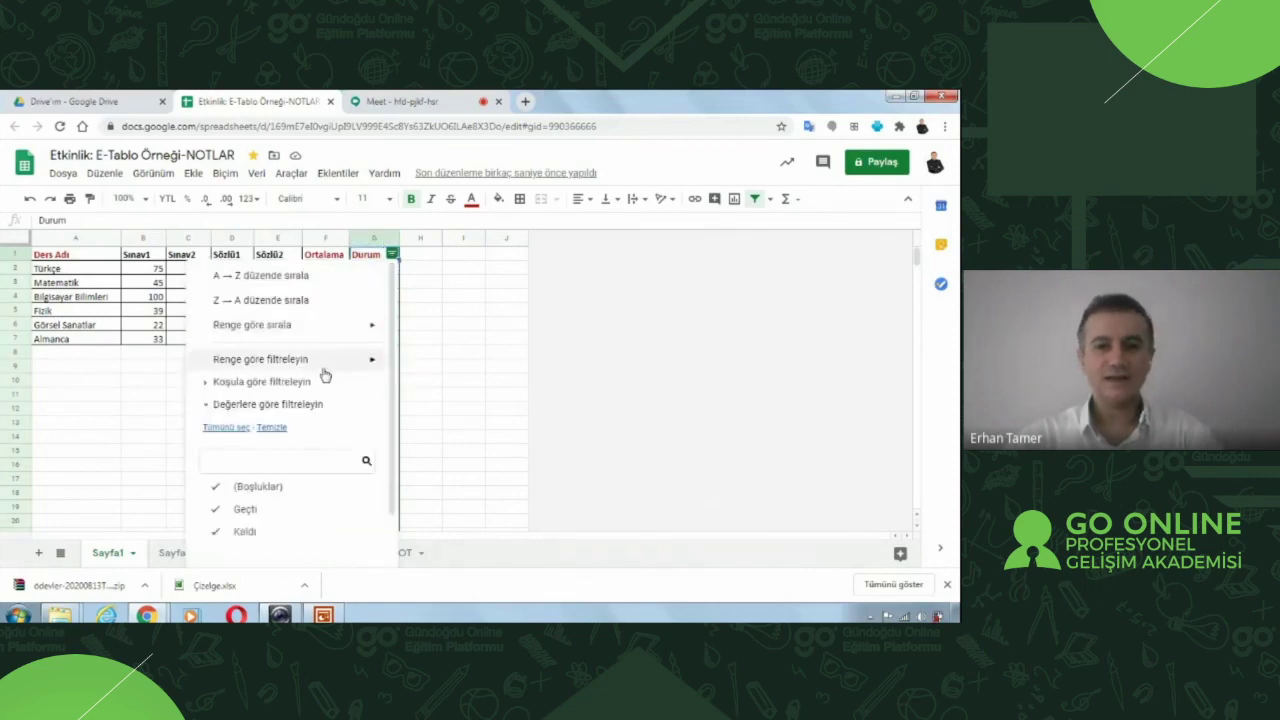
{"action": "left_click", "coordinate": [214, 486]}
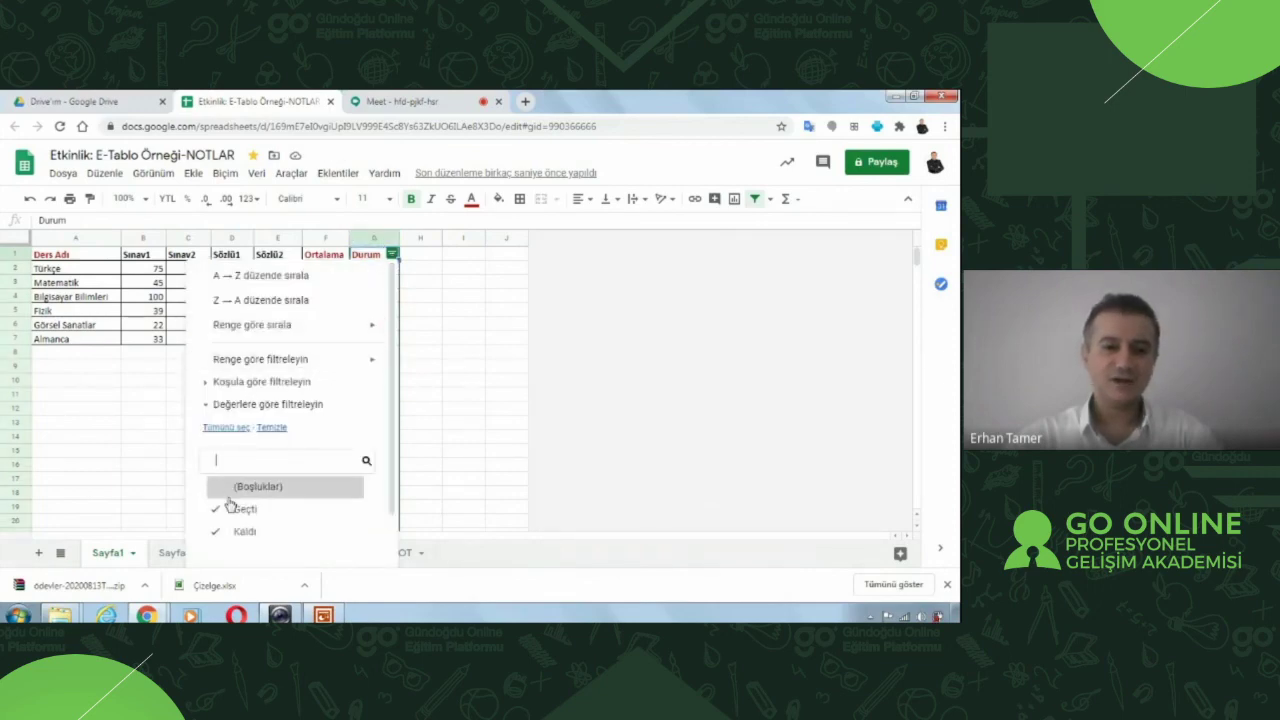
{"action": "left_click", "coordinate": [217, 533]}
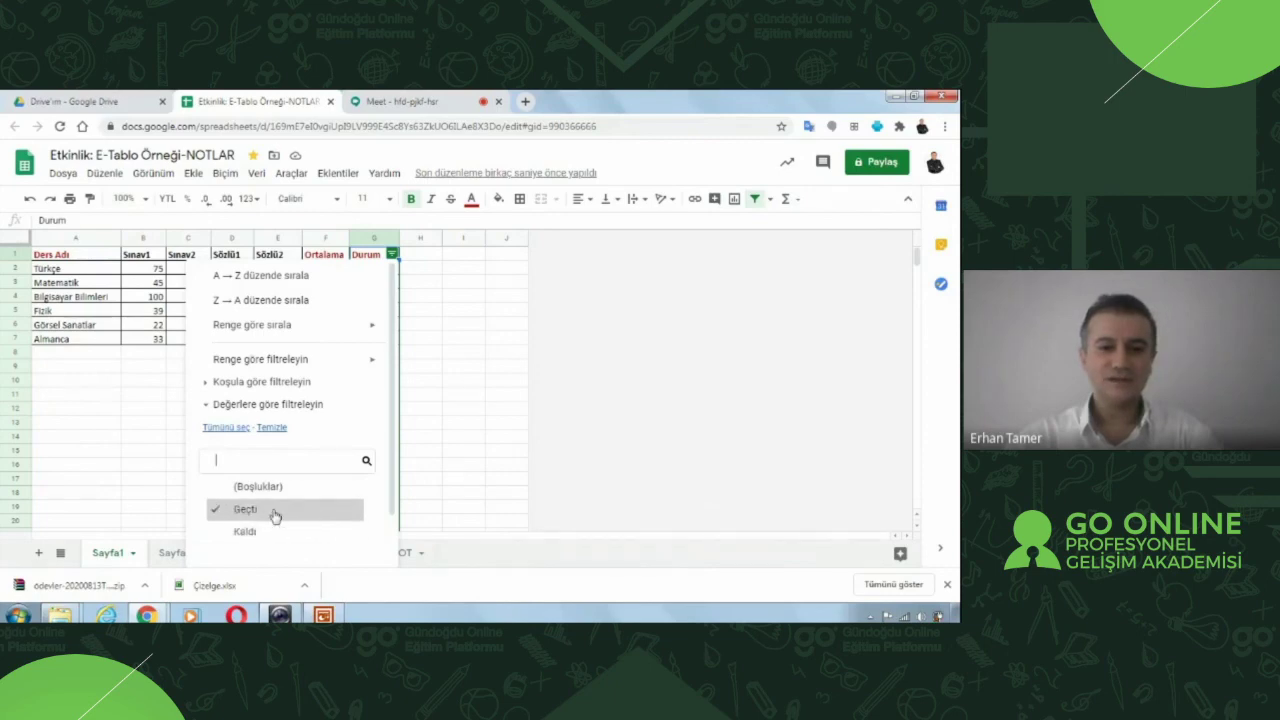
{"action": "scroll", "coordinate": [300, 491], "scroll_direction": "down", "scroll_amount": 1}
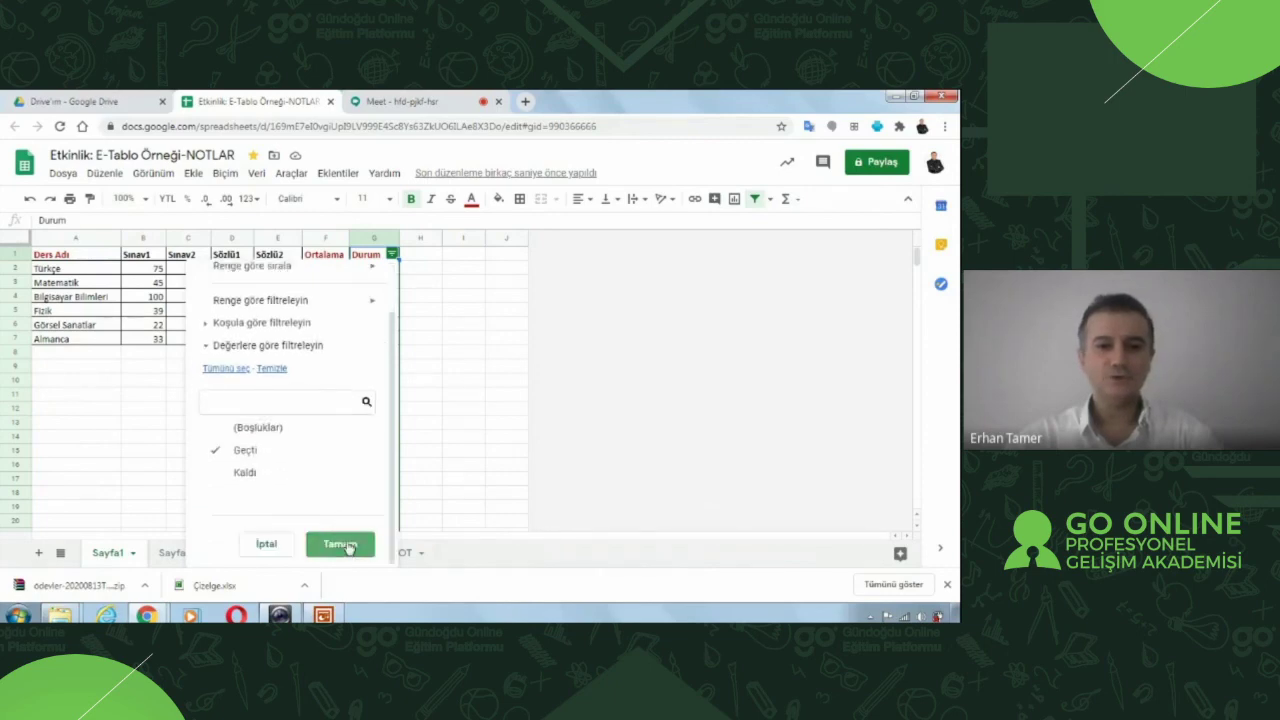
{"action": "left_click", "coordinate": [343, 546]}
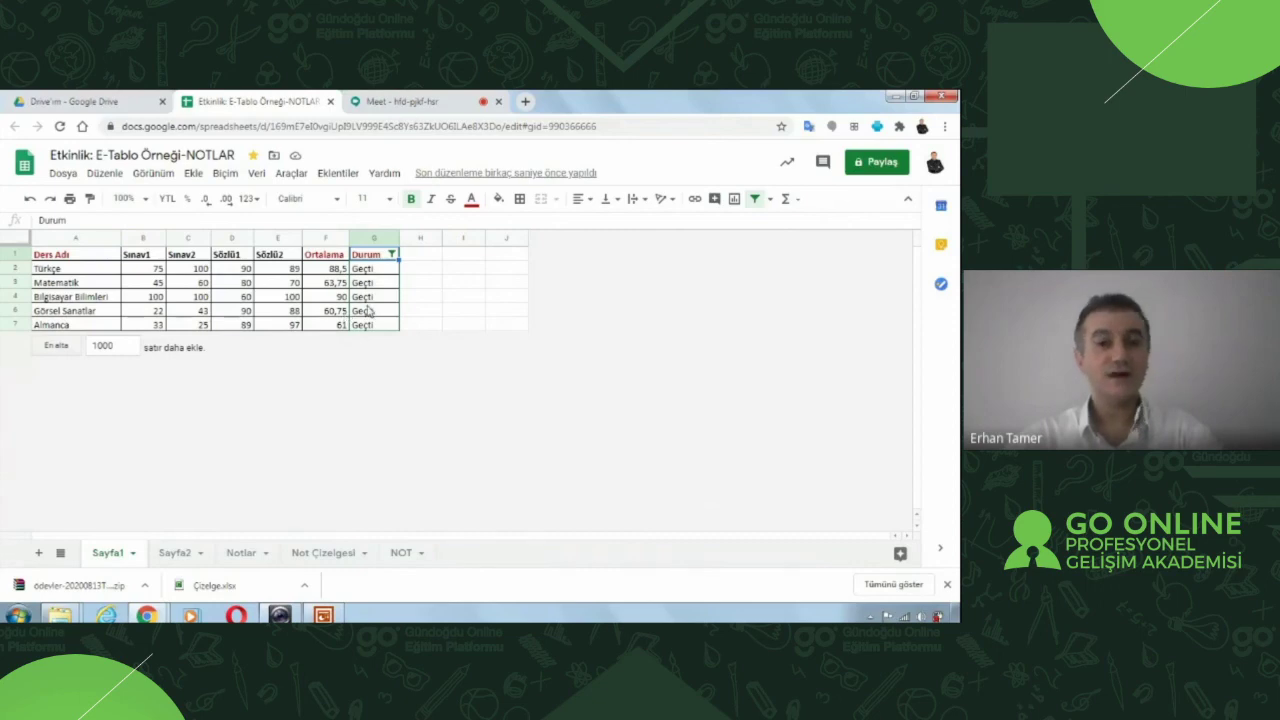
Change the Durum column filter to show only the rows with the value Kaldı.
{"action": "left_click", "coordinate": [392, 256]}
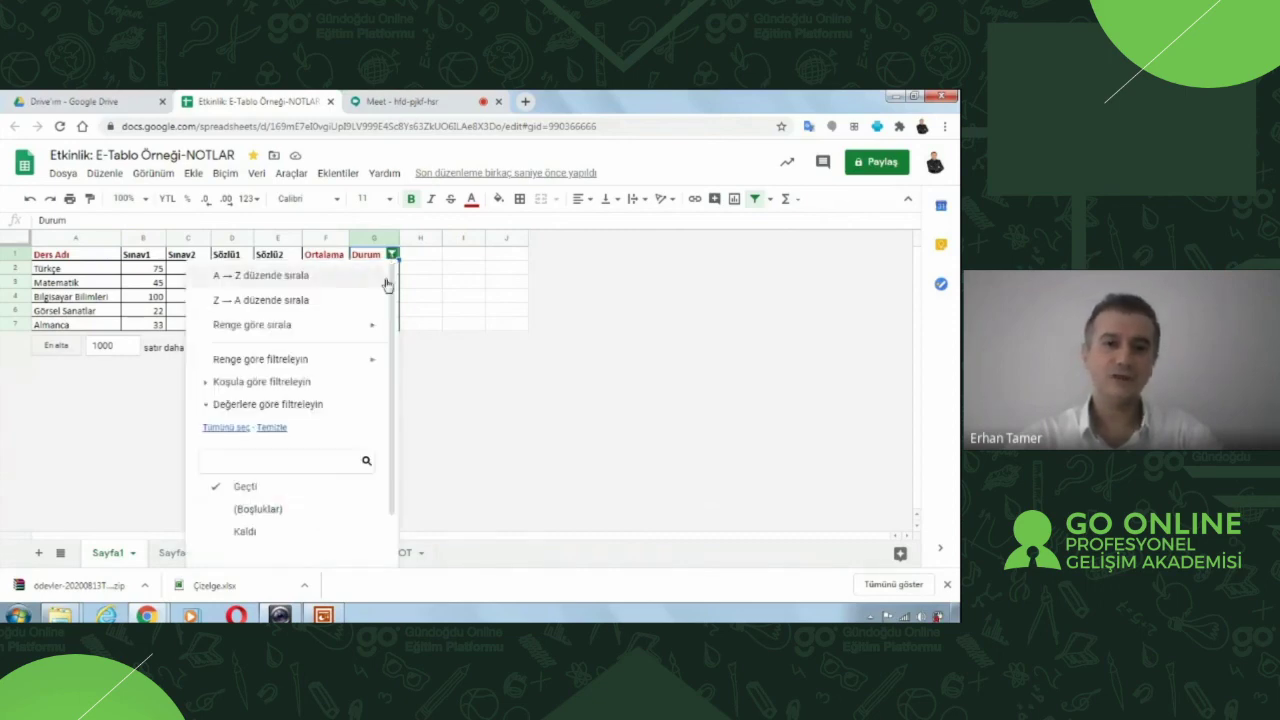
{"action": "left_click", "coordinate": [240, 531]}
{"action": "scroll", "coordinate": [240, 520], "scroll_direction": "down", "scroll_amount": 1}
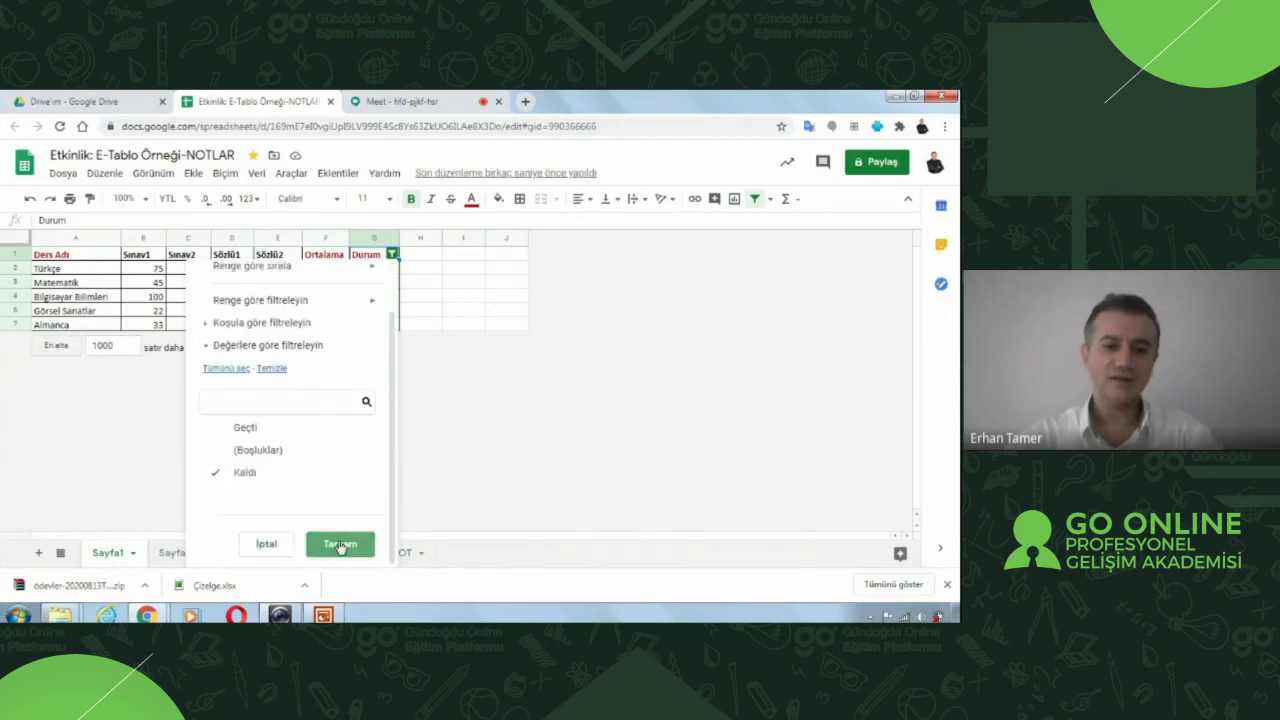
{"action": "left_click", "coordinate": [340, 545]}
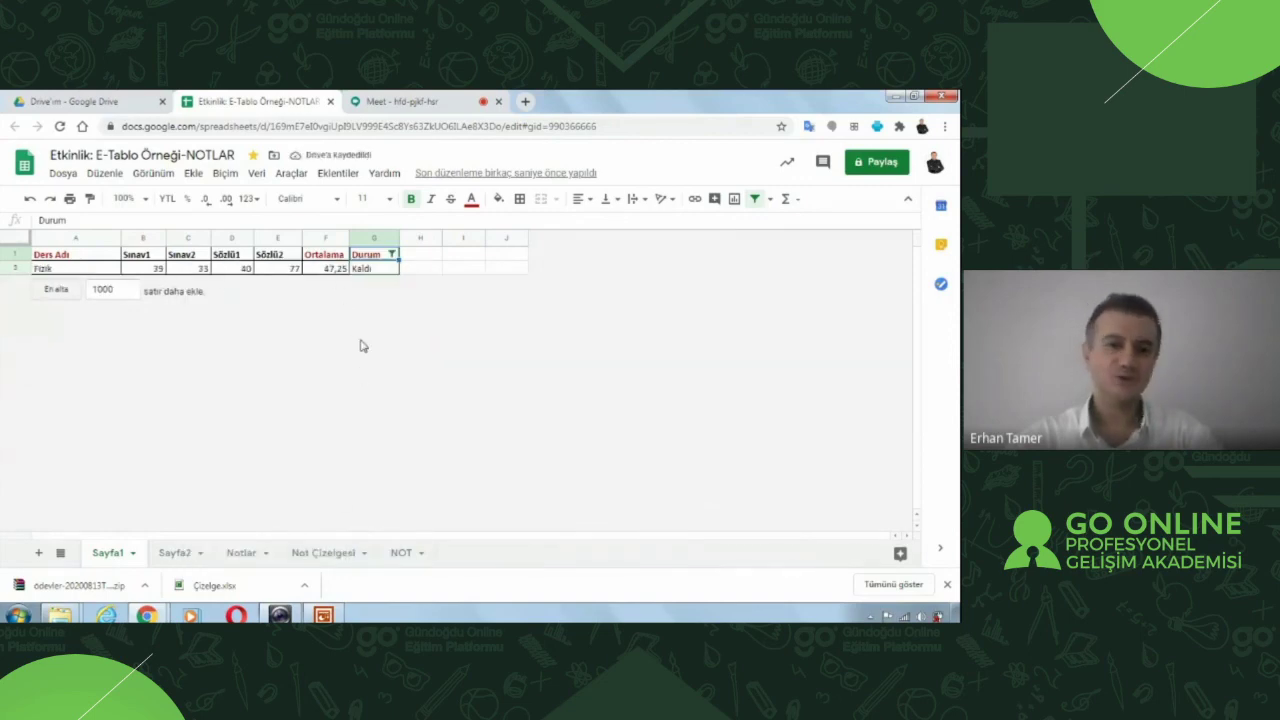
Reselect Kaldı, Geçti and blanks in the Durum filter to show every row, and turn the filter off.
{"action": "left_click", "coordinate": [392, 254]}
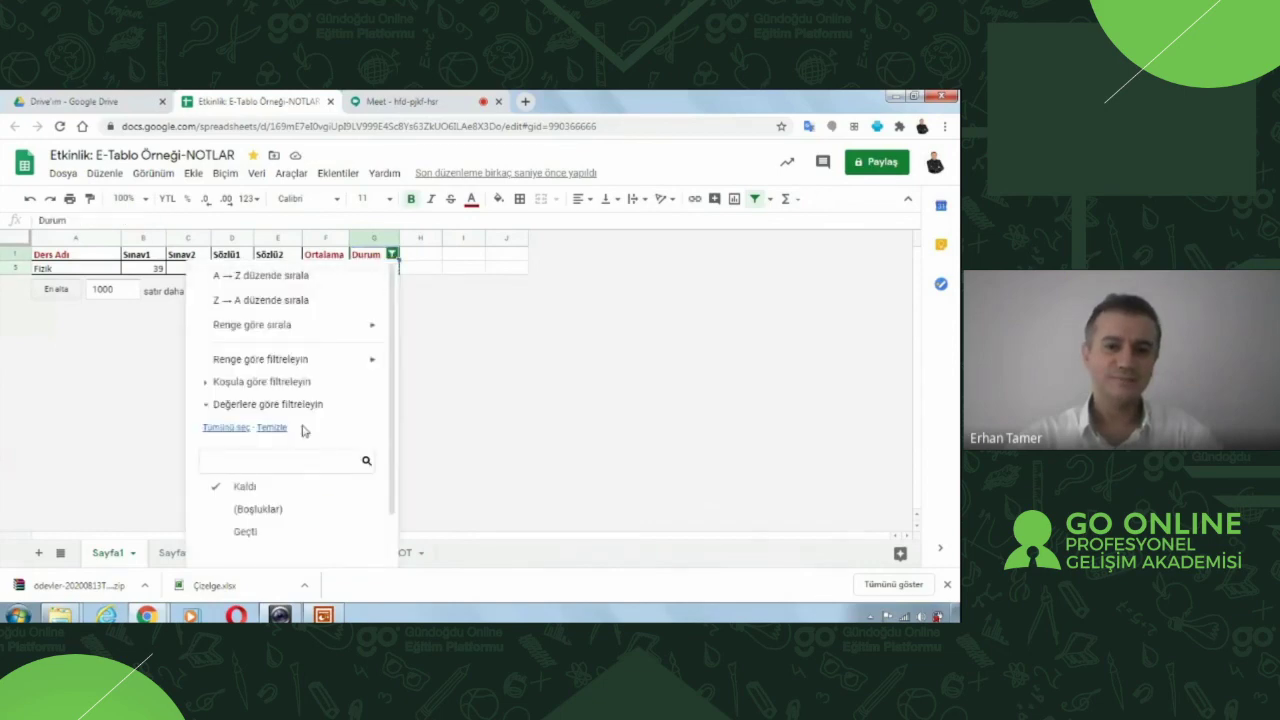
{"action": "left_click", "coordinate": [215, 509]}
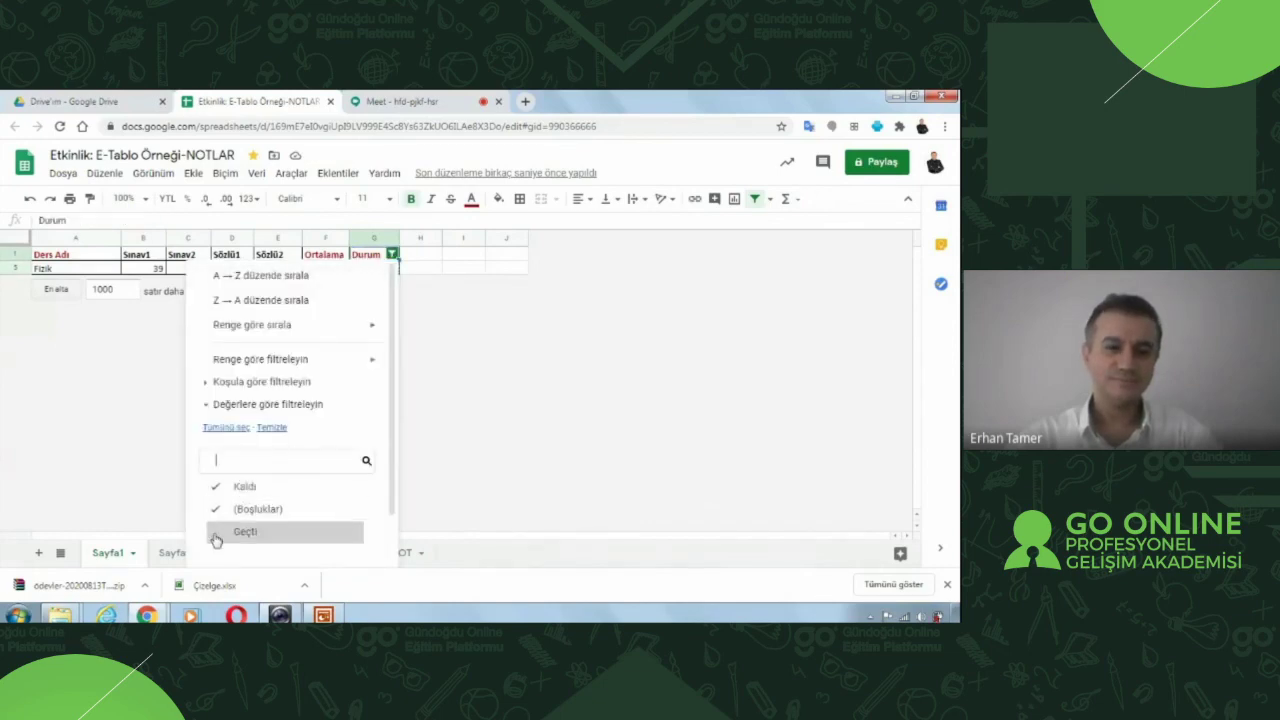
{"action": "left_click", "coordinate": [215, 532]}
{"action": "scroll", "coordinate": [335, 520], "scroll_direction": "down", "scroll_amount": 1}
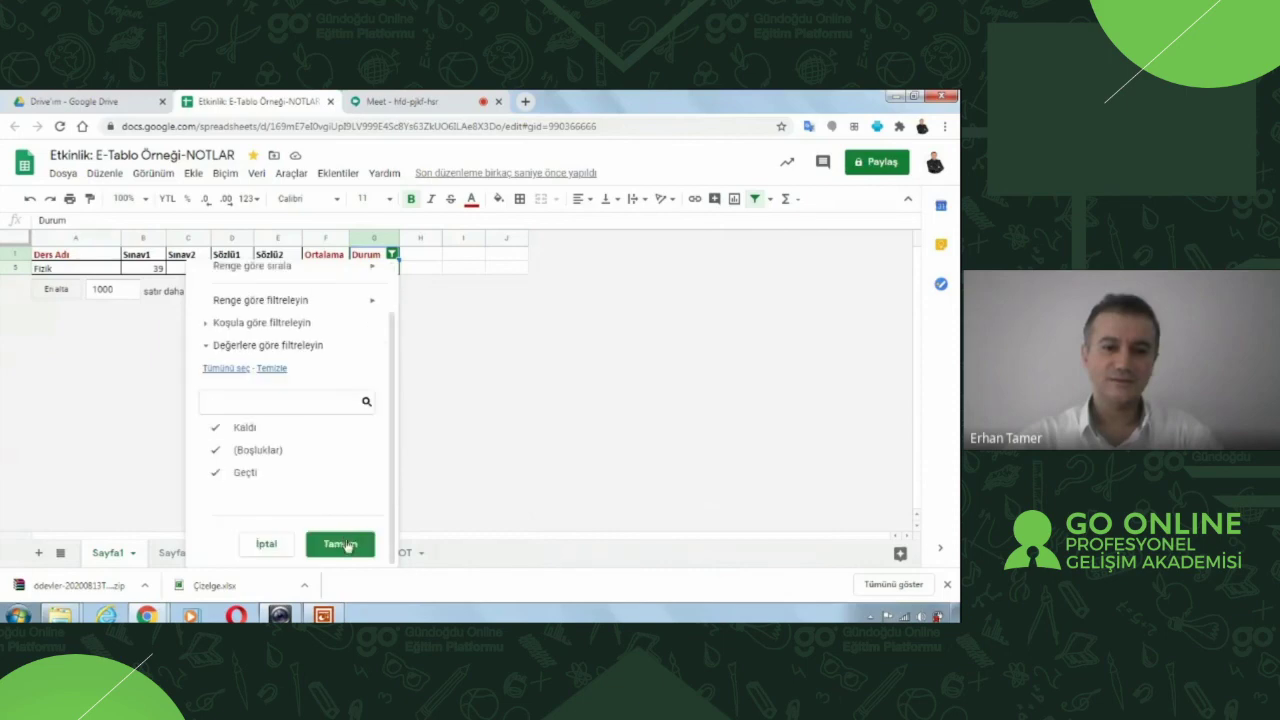
{"action": "left_click", "coordinate": [341, 544]}
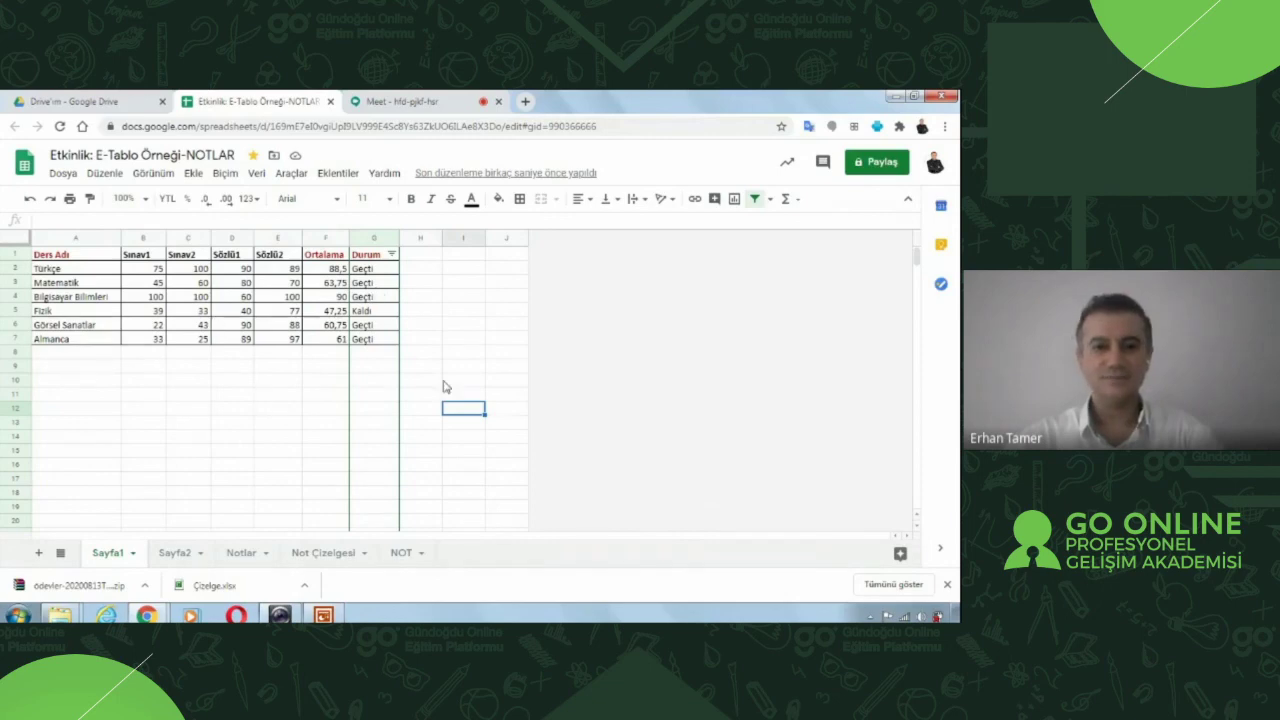
{"action": "left_click", "coordinate": [756, 200]}
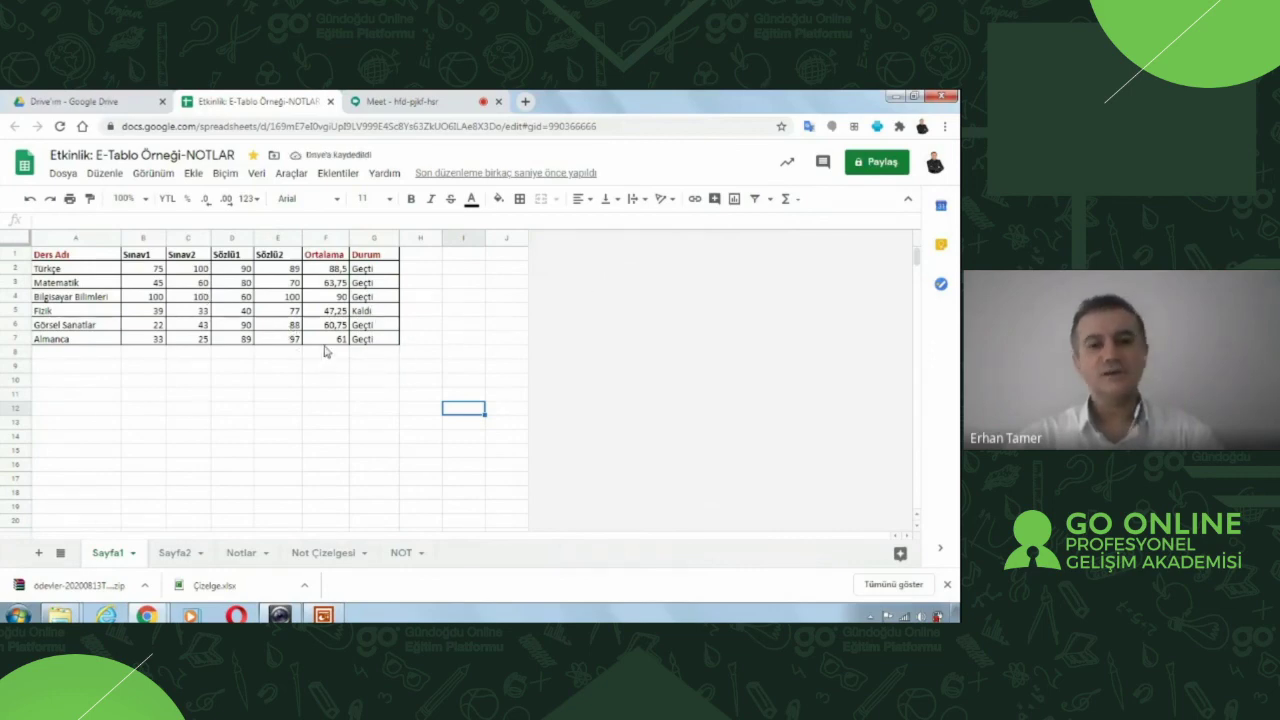
{"action": "left_click", "coordinate": [771, 200]}
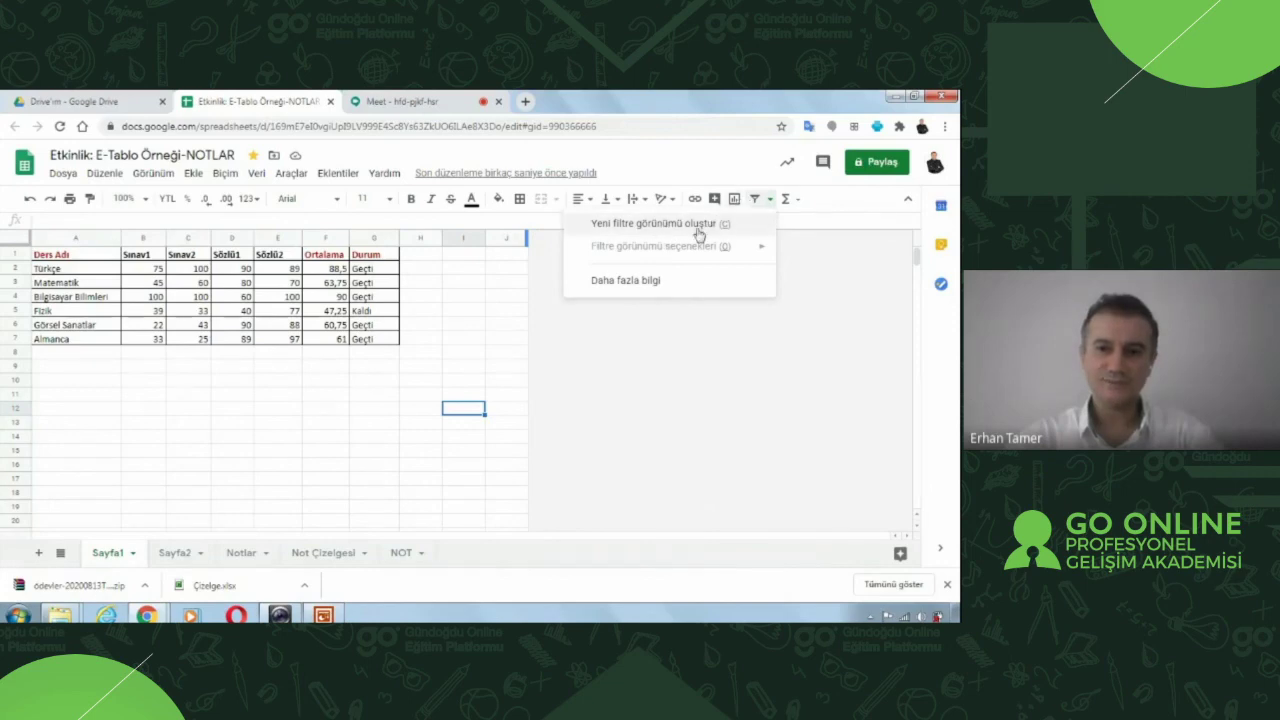
{"action": "left_click", "coordinate": [510, 340]}
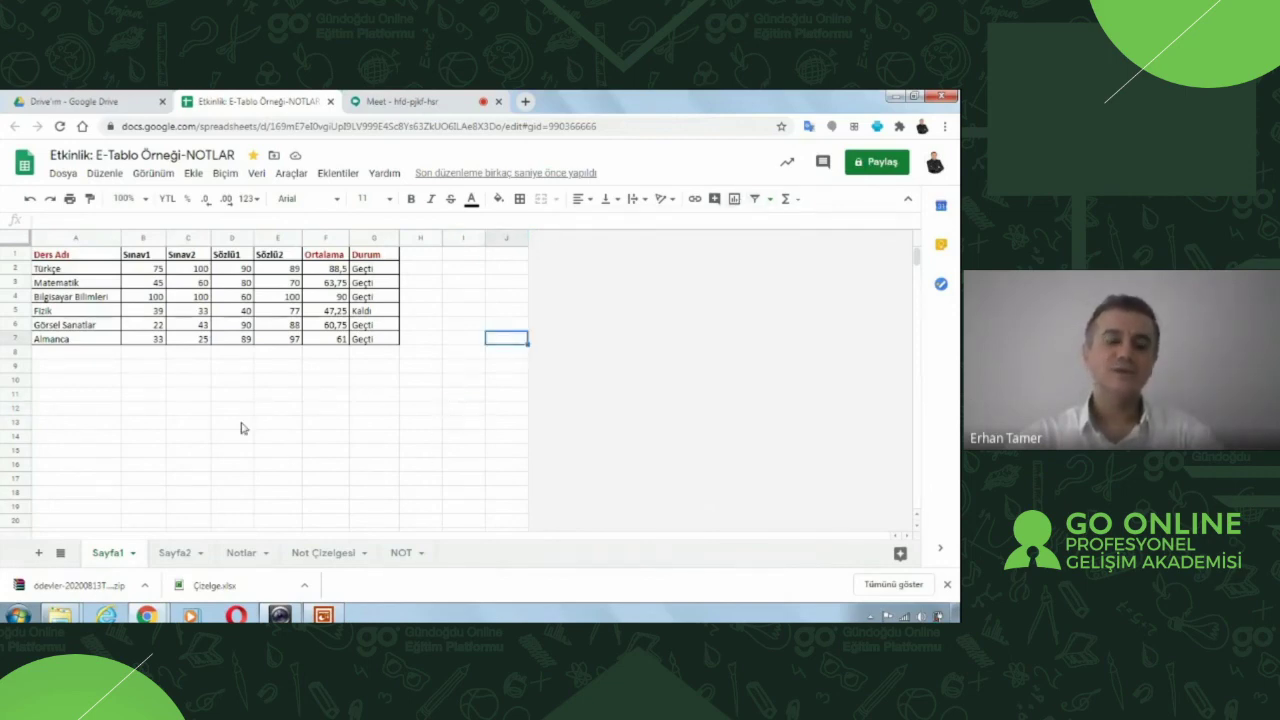
{"action": "left_click", "coordinate": [377, 396]}
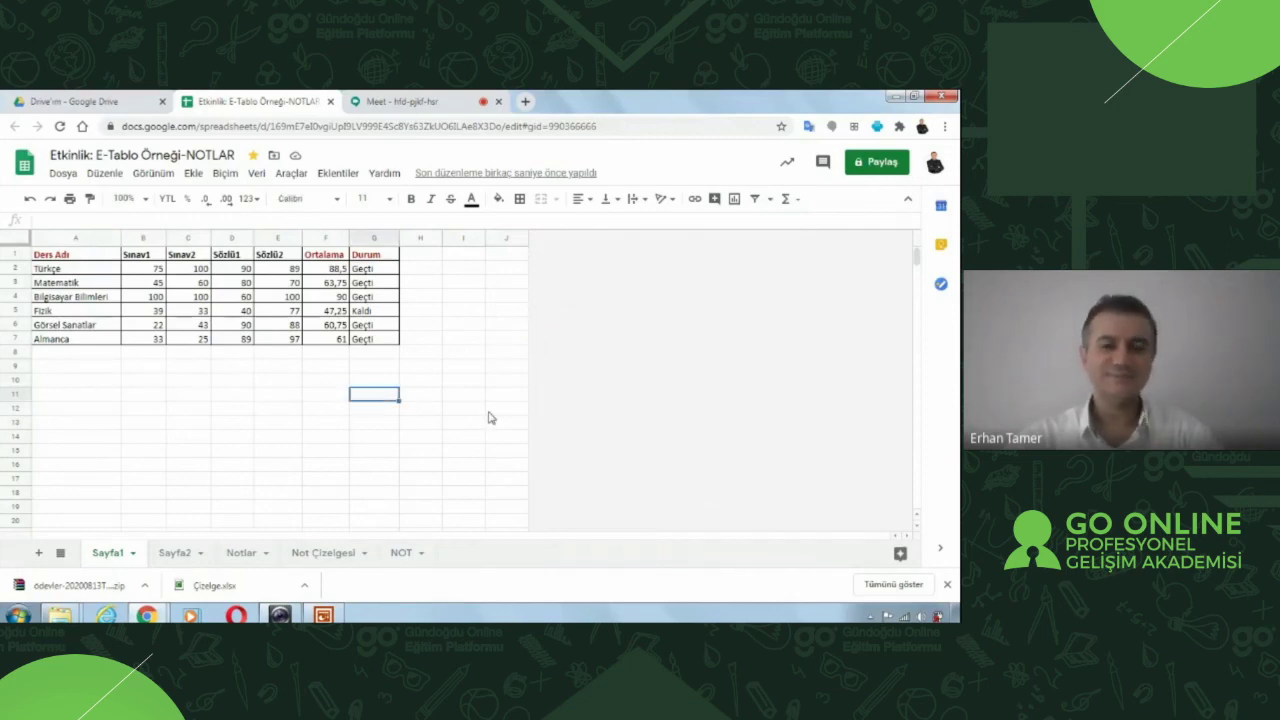